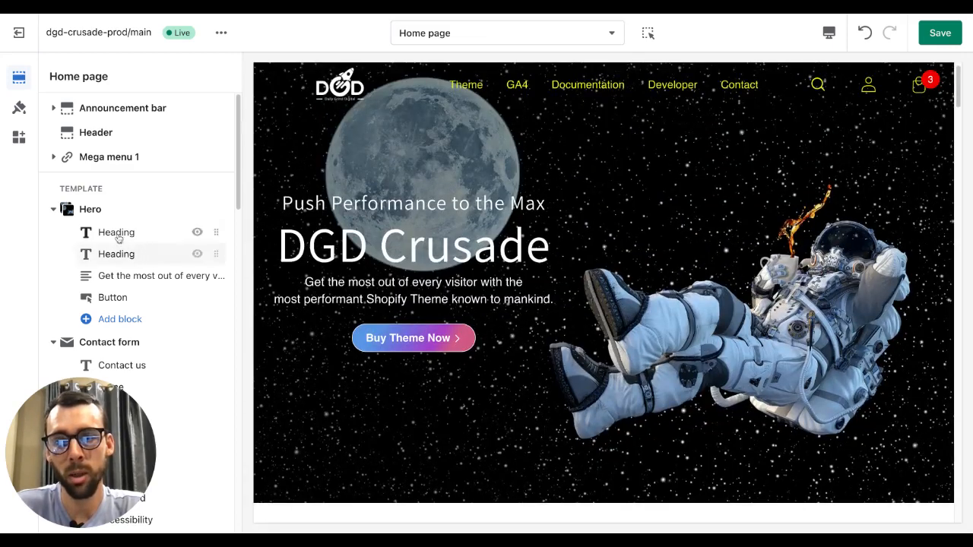
- Scroll through the home page template to the Contact form section and examine its blocks
{"action": "scroll", "coordinate": [114, 251], "scroll_direction": "down", "scroll_amount": 1}
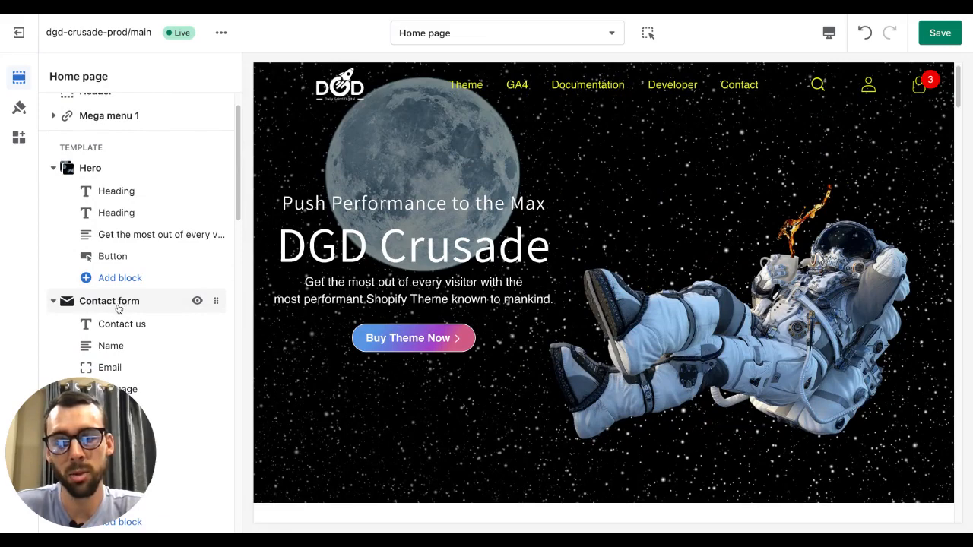
{"action": "scroll", "coordinate": [397, 307], "scroll_direction": "down", "scroll_amount": 4}
{"action": "scroll", "coordinate": [397, 308], "scroll_direction": "down", "scroll_amount": 2}
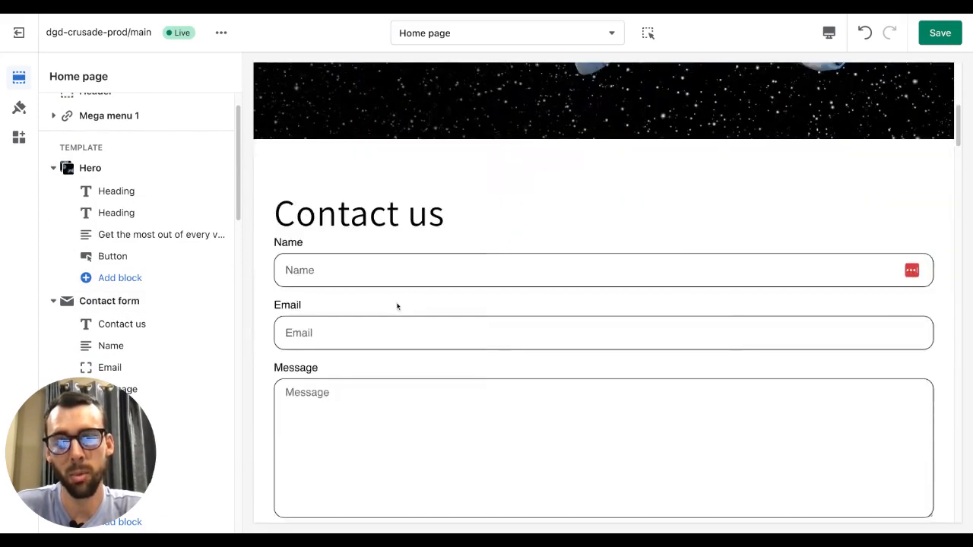
{"action": "scroll", "coordinate": [397, 308], "scroll_direction": "down", "scroll_amount": 1}
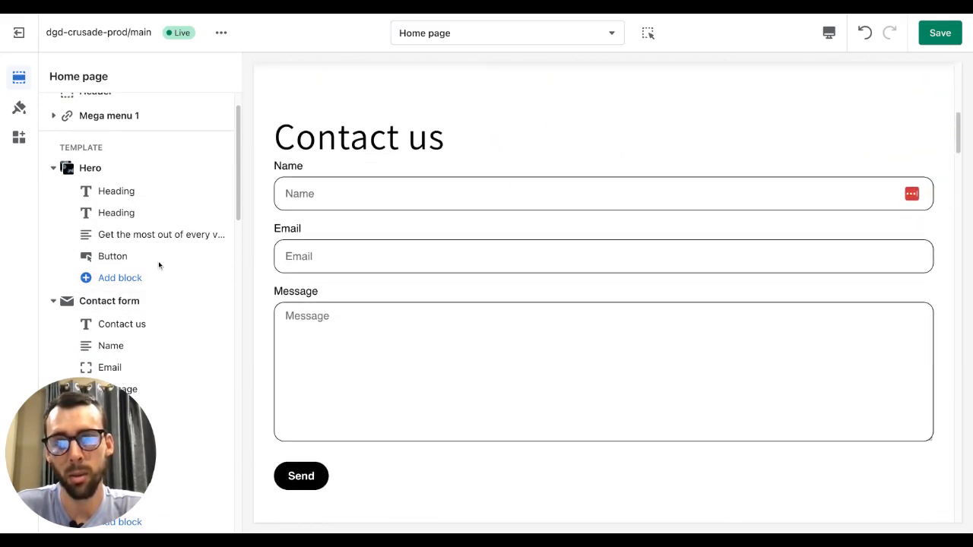
{"action": "scroll", "coordinate": [124, 280], "scroll_direction": "down", "scroll_amount": 3}
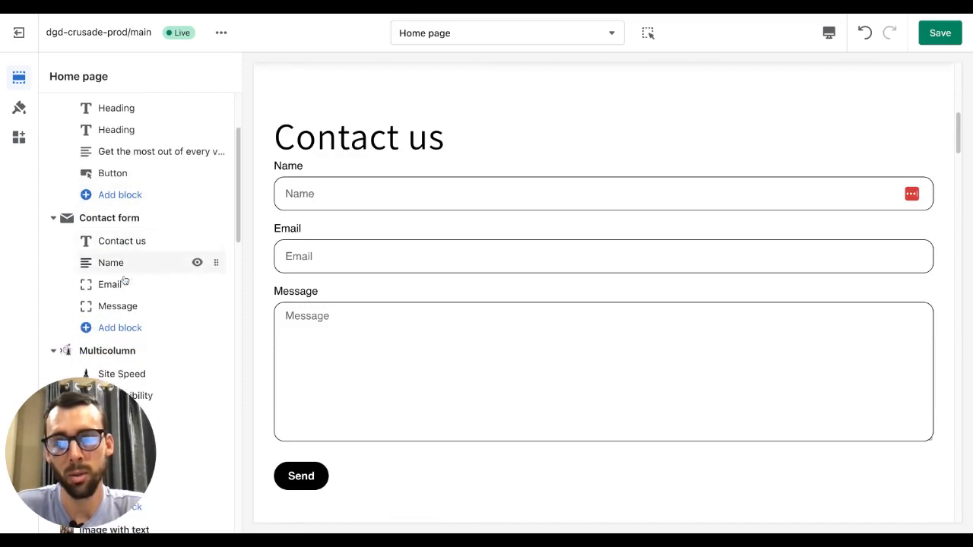
{"action": "left_click", "coordinate": [53, 218]}
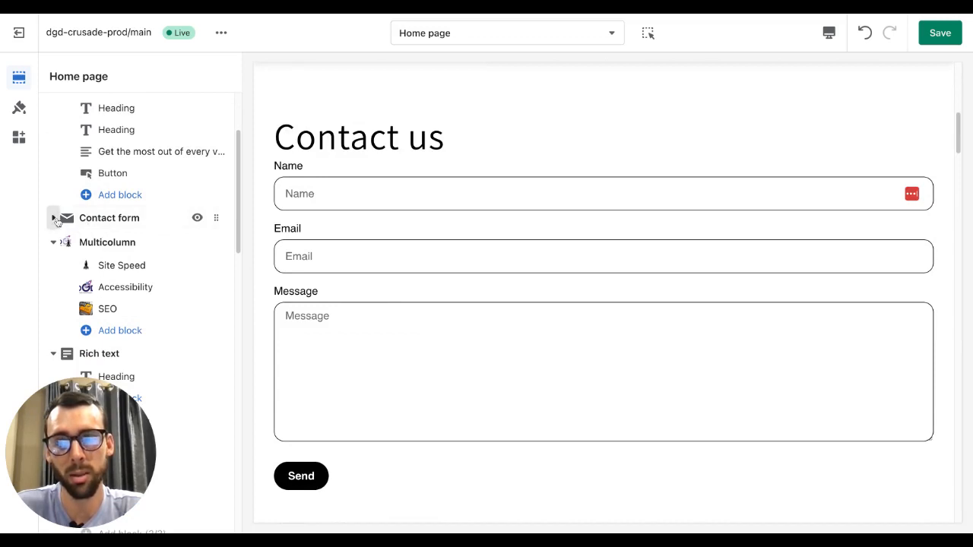
{"action": "left_click", "coordinate": [54, 218]}
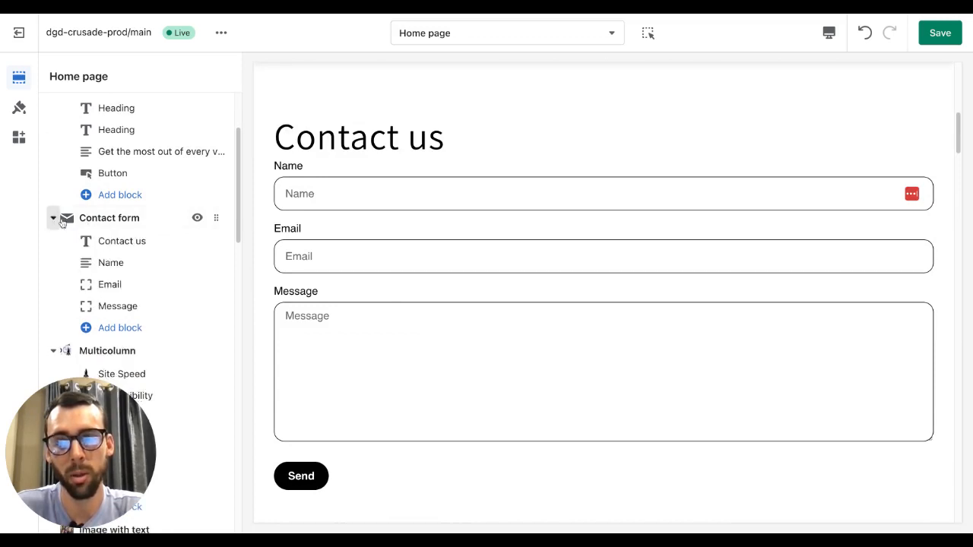
- Inspect the Name block's settings and the list of block types that can be added to the contact form
{"action": "left_click", "coordinate": [111, 262]}
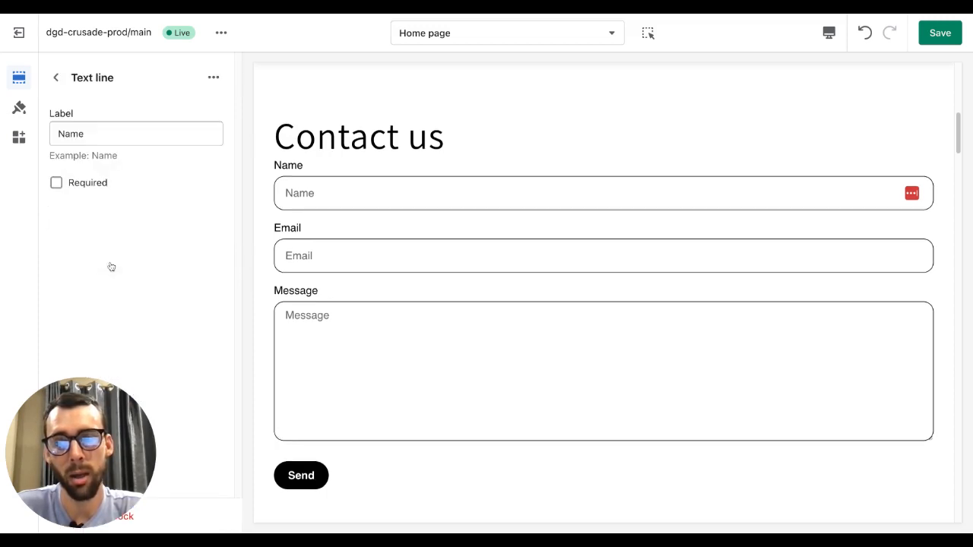
{"action": "left_click_drag", "start_coordinate": [128, 79], "coordinate": [67, 83]}
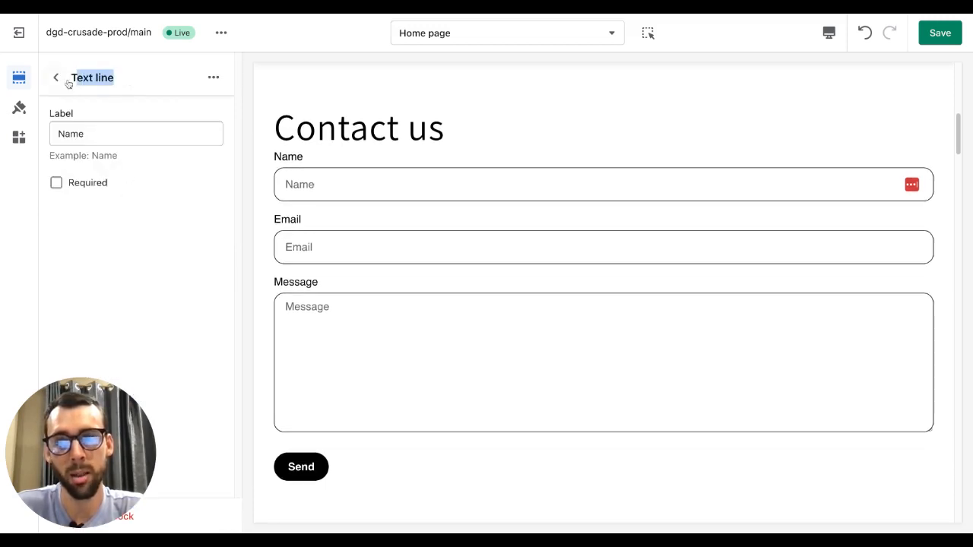
{"action": "left_click", "coordinate": [57, 79]}
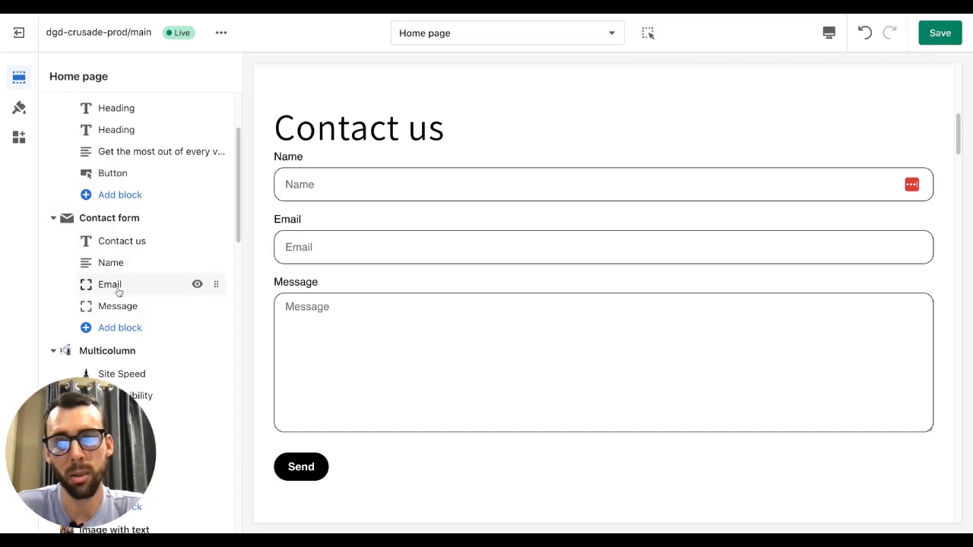
{"action": "left_click", "coordinate": [119, 329]}
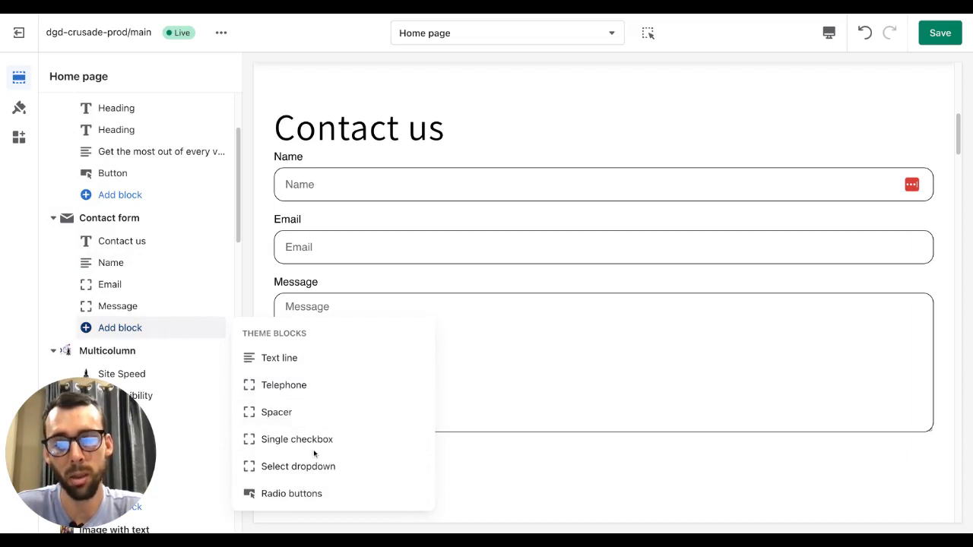
{"action": "left_click", "coordinate": [53, 248]}
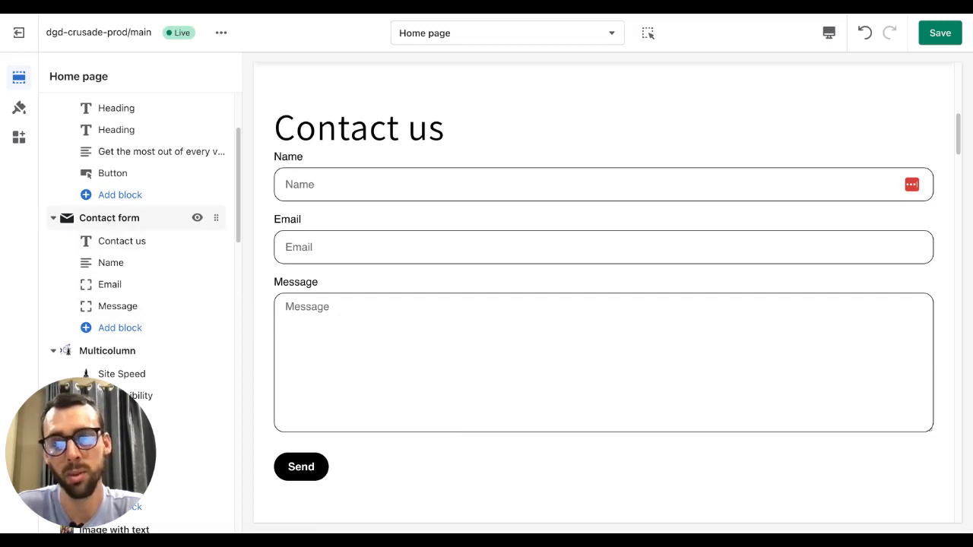
- Open the Contact form section settings and set its alignment to Wide
{"action": "left_click", "coordinate": [120, 219]}
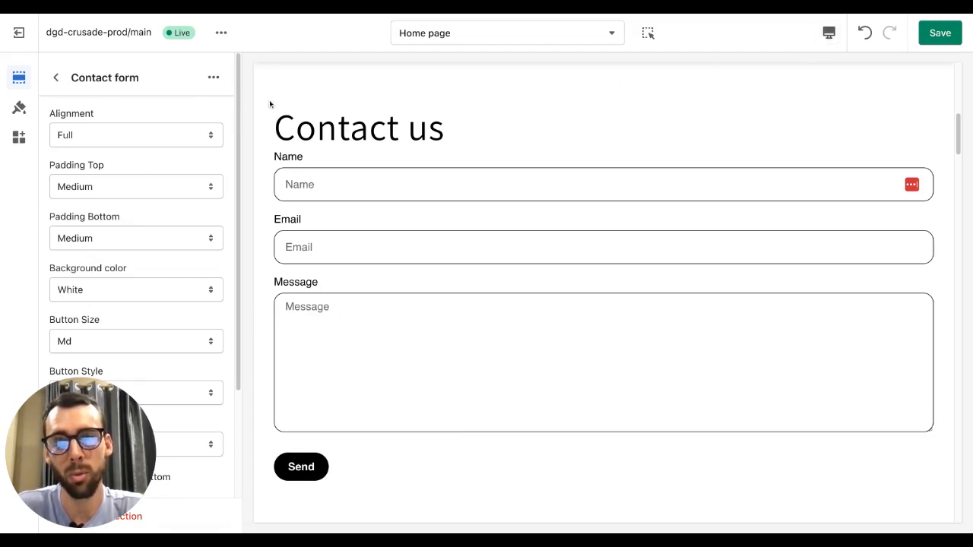
{"action": "left_click", "coordinate": [99, 137]}
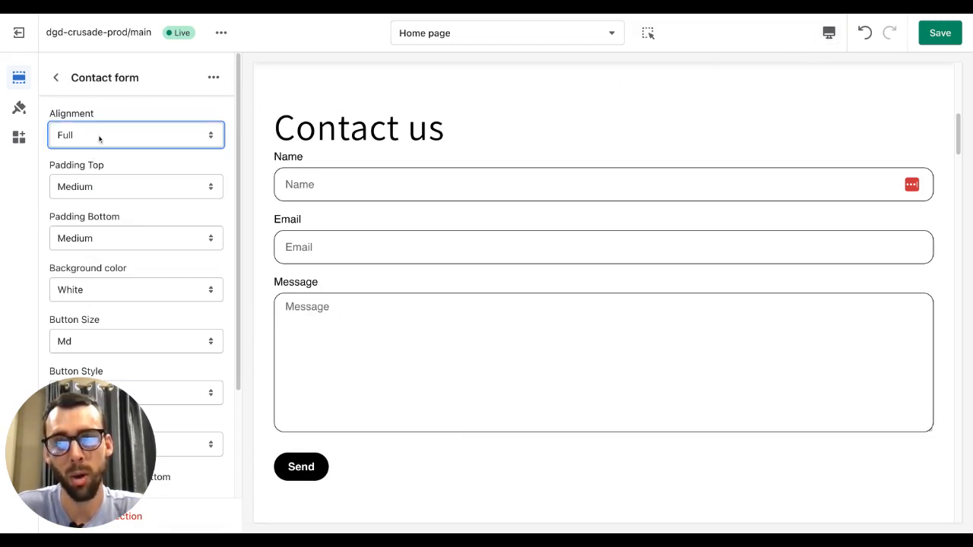
{"action": "left_click", "coordinate": [828, 33]}
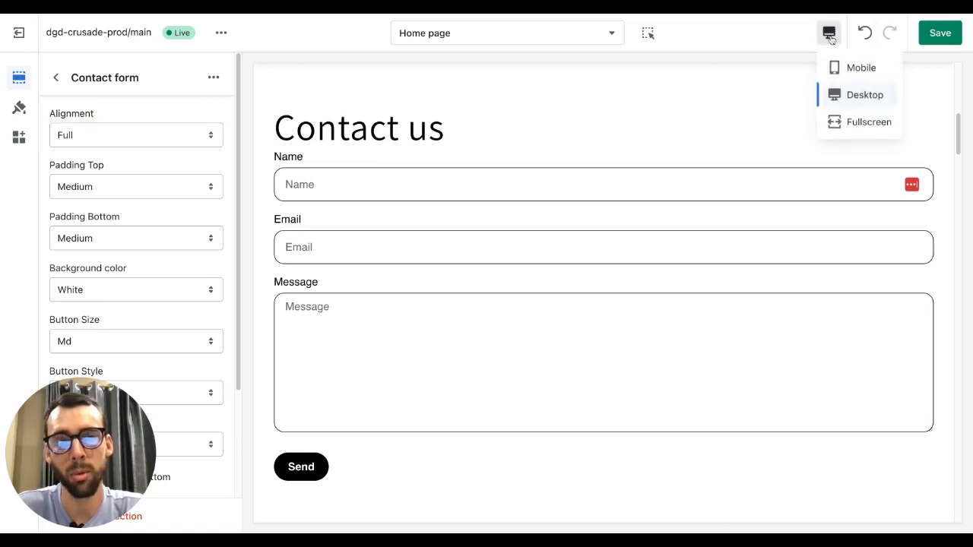
{"action": "left_click", "coordinate": [863, 121]}
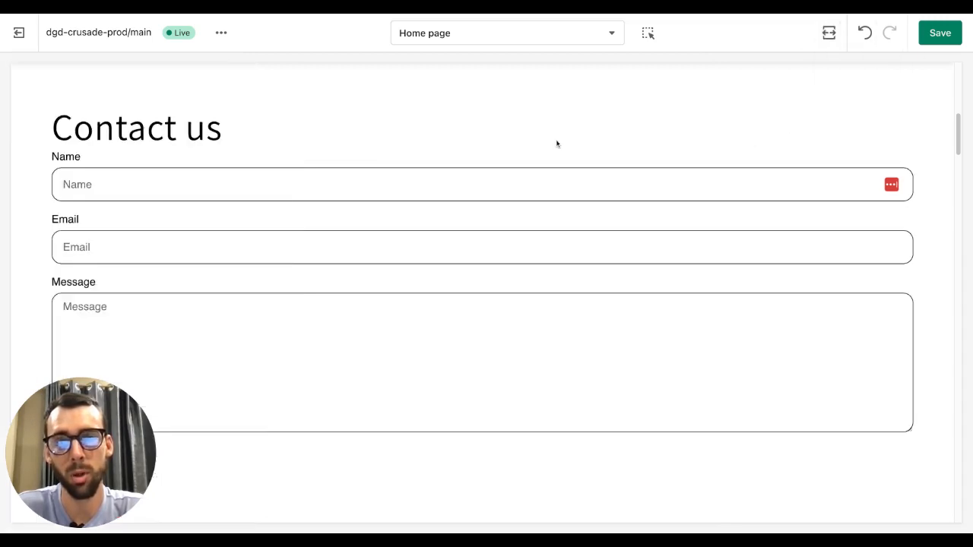
{"action": "left_click", "coordinate": [830, 33]}
{"action": "left_click", "coordinate": [864, 94]}
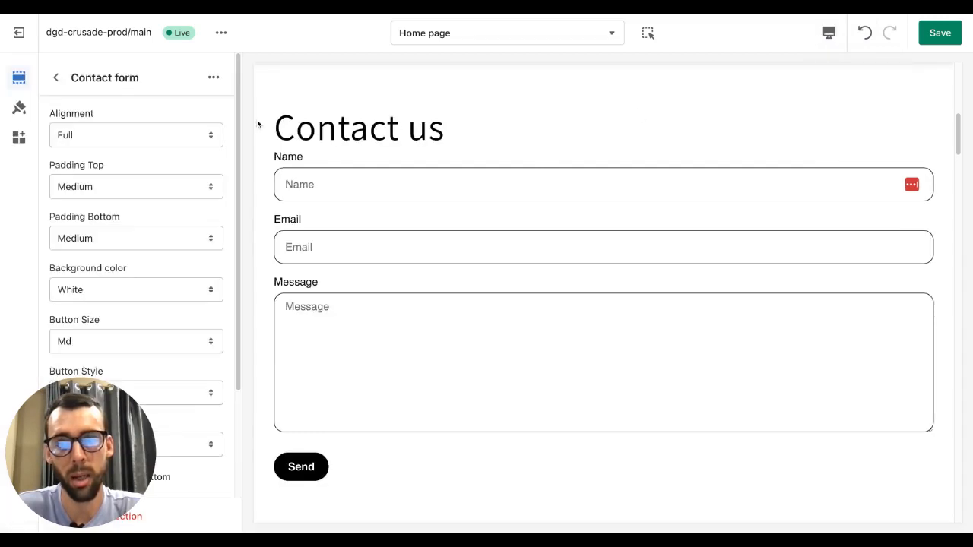
{"action": "left_click", "coordinate": [96, 132]}
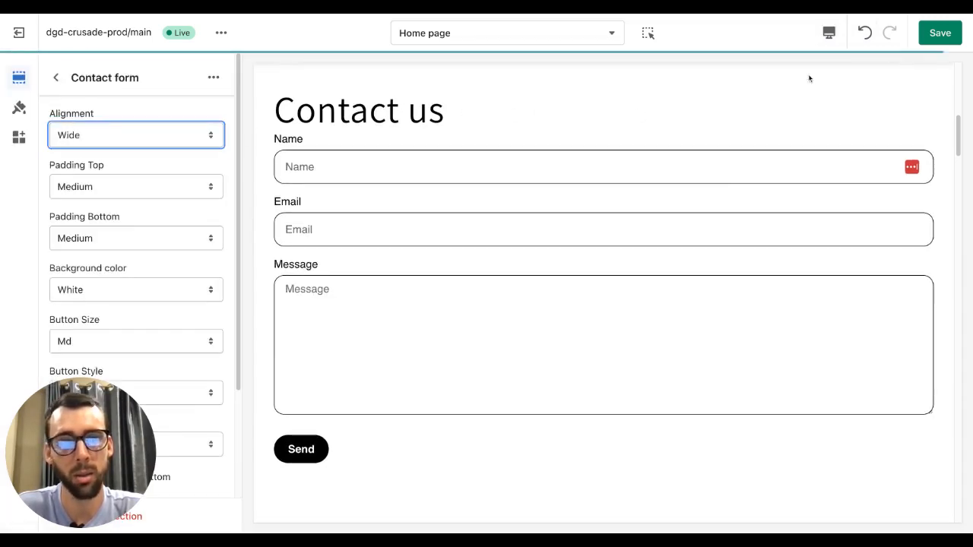
- Preview the contact form in fullscreen and return to the desktop preview
{"action": "left_click", "coordinate": [829, 33]}
{"action": "left_click", "coordinate": [860, 121]}
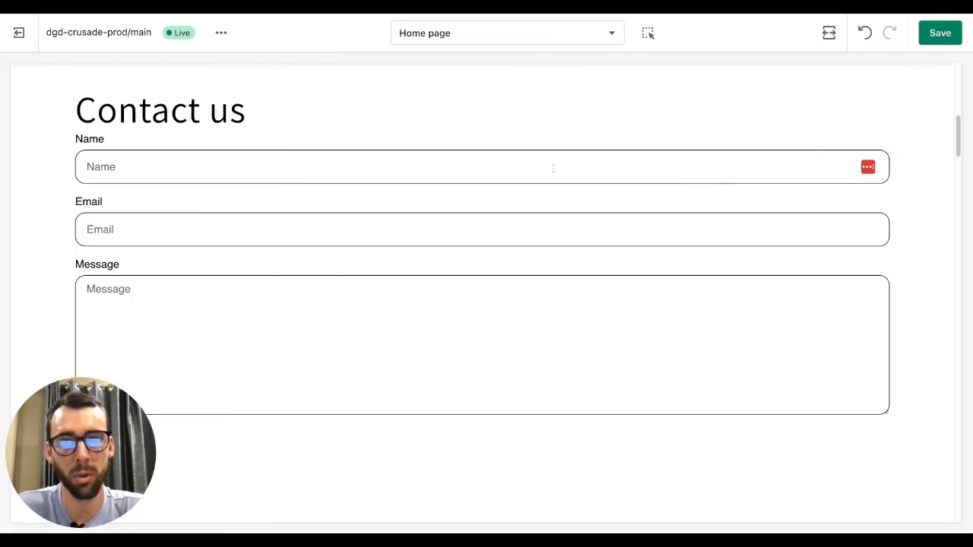
{"action": "scroll", "coordinate": [573, 152], "scroll_direction": "up", "scroll_amount": 2}
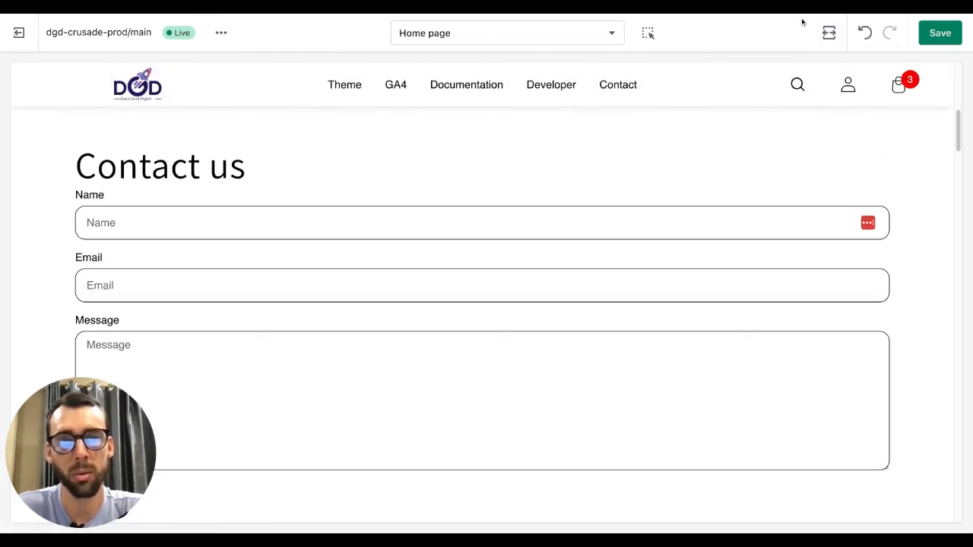
{"action": "left_click", "coordinate": [829, 33]}
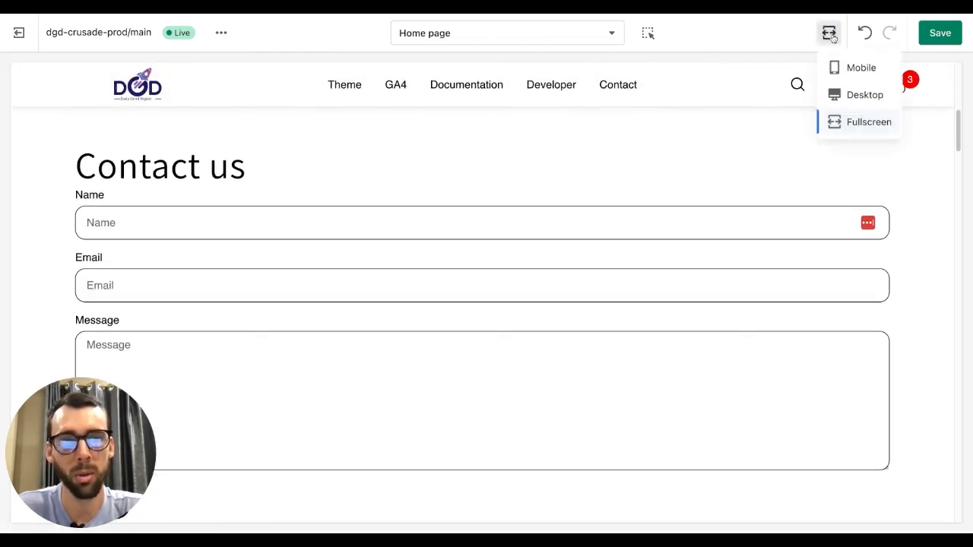
{"action": "left_click", "coordinate": [852, 98]}
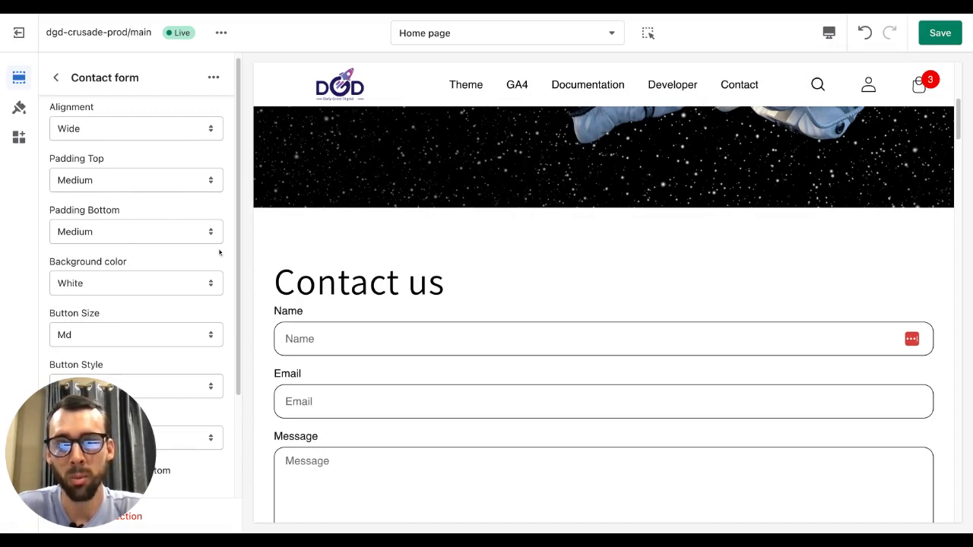
- Set the contact form's top padding to Extra Large
{"action": "scroll", "coordinate": [343, 262], "scroll_direction": "down", "scroll_amount": 1}
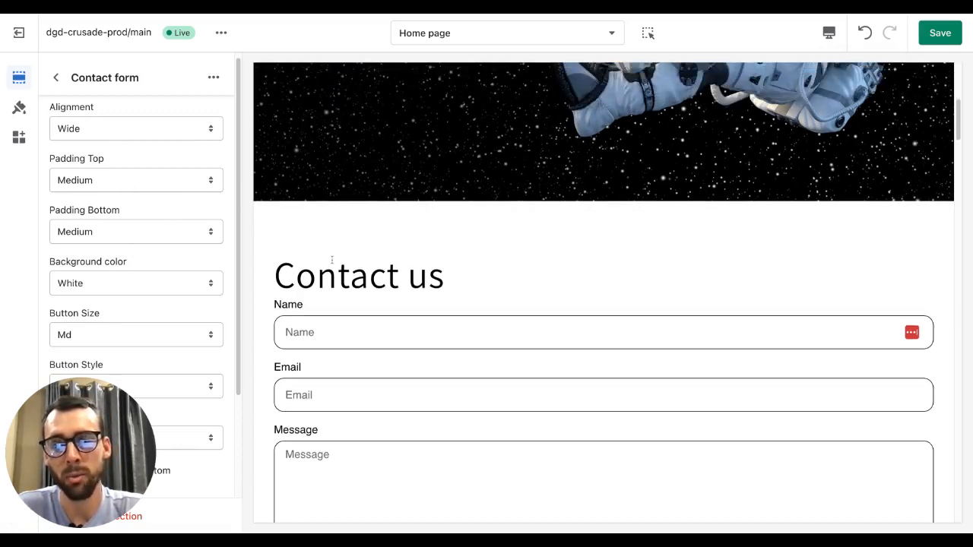
{"action": "left_click", "coordinate": [115, 177]}
{"action": "left_click", "coordinate": [120, 208]}
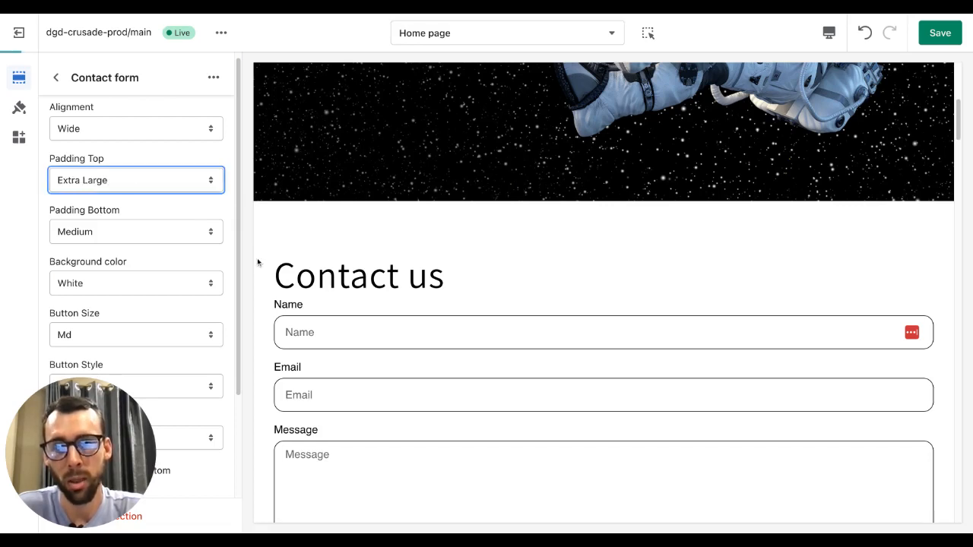
{"action": "scroll", "coordinate": [322, 265], "scroll_direction": "down", "scroll_amount": 3}
{"action": "scroll", "coordinate": [357, 184], "scroll_direction": "up", "scroll_amount": 1}
{"action": "scroll", "coordinate": [371, 183], "scroll_direction": "up", "scroll_amount": 1}
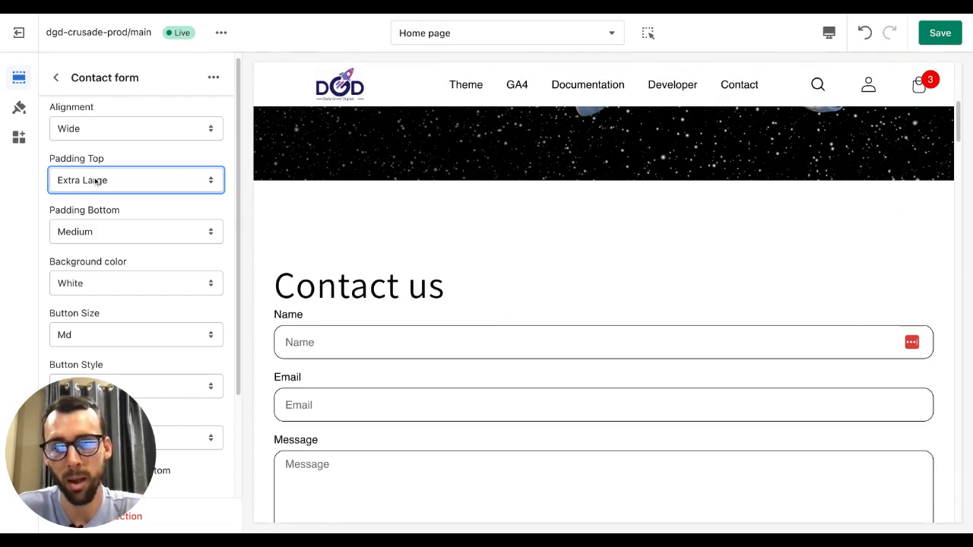
- Set the contact form's top padding to Small
{"action": "left_click", "coordinate": [135, 203]}
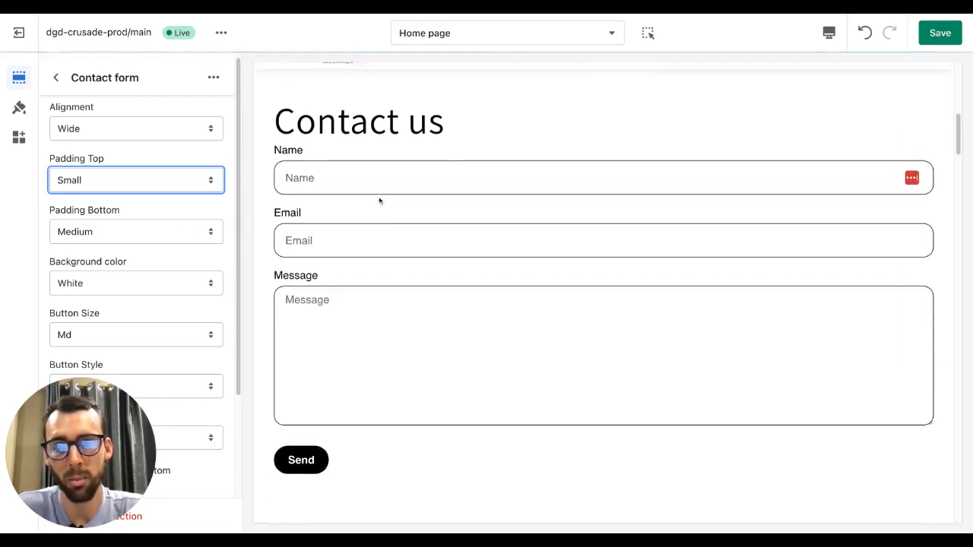
{"action": "scroll", "coordinate": [380, 199], "scroll_direction": "up", "scroll_amount": 1}
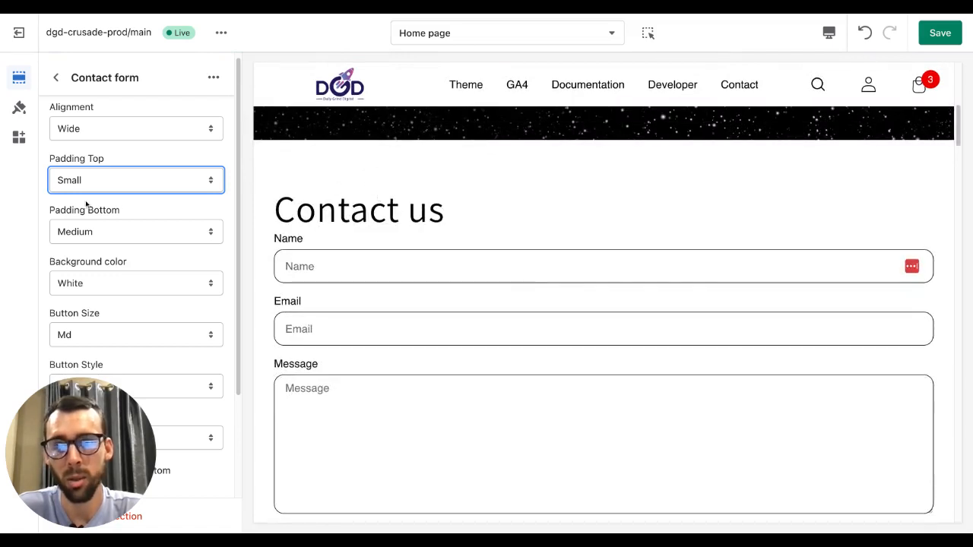
{"action": "scroll", "coordinate": [116, 220], "scroll_direction": "down", "scroll_amount": 1}
{"action": "scroll", "coordinate": [116, 219], "scroll_direction": "down", "scroll_amount": 4}
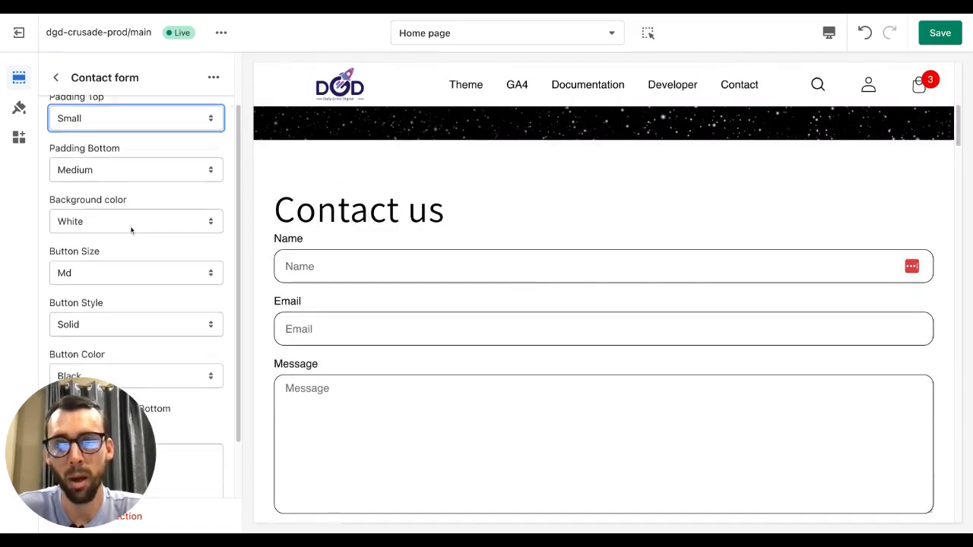
- Try Black and Gradient background colours for the contact form before returning it to White
{"action": "left_click", "coordinate": [115, 200]}
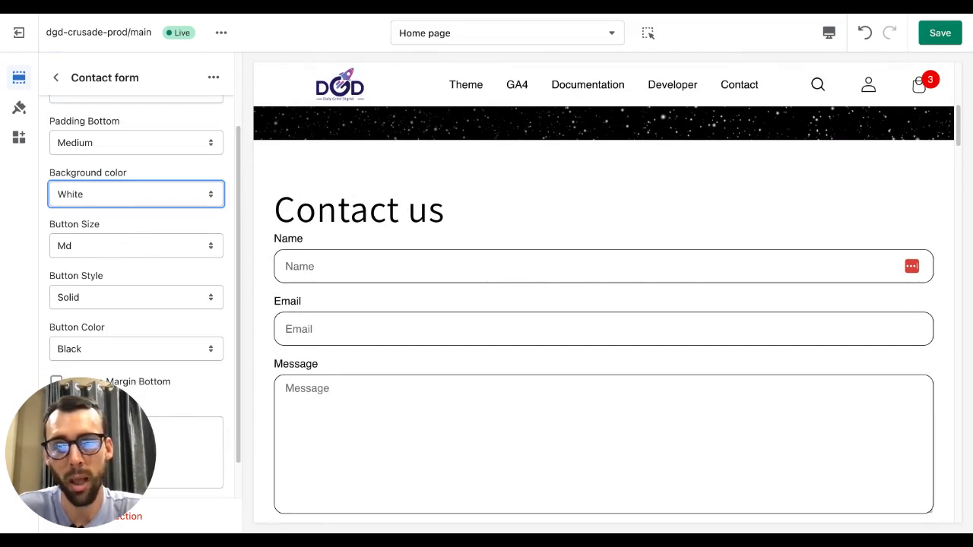
{"action": "left_click", "coordinate": [116, 213]}
{"action": "scroll", "coordinate": [339, 243], "scroll_direction": "down", "scroll_amount": 3}
{"action": "scroll", "coordinate": [348, 241], "scroll_direction": "up", "scroll_amount": 3}
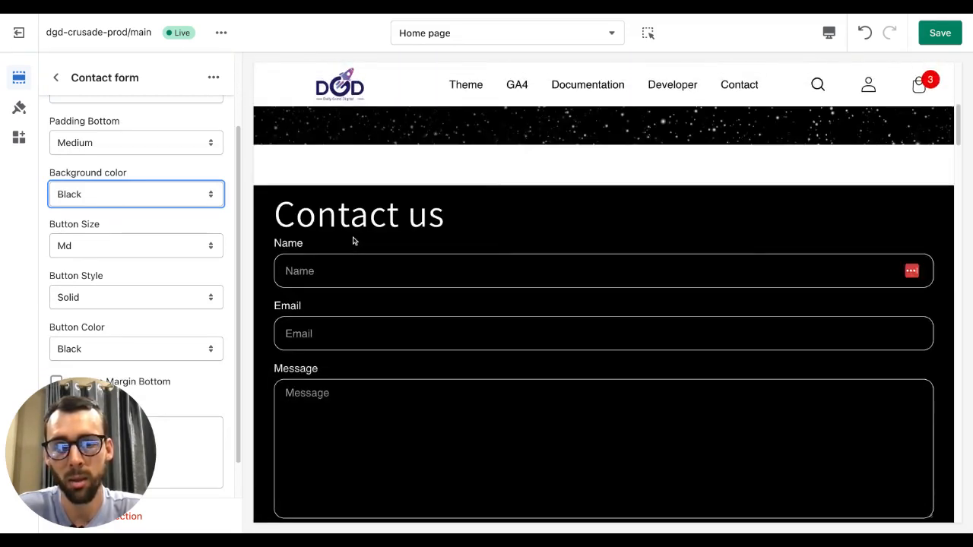
{"action": "left_click", "coordinate": [116, 200]}
{"action": "scroll", "coordinate": [314, 247], "scroll_direction": "down", "scroll_amount": 3}
{"action": "scroll", "coordinate": [322, 236], "scroll_direction": "up", "scroll_amount": 1}
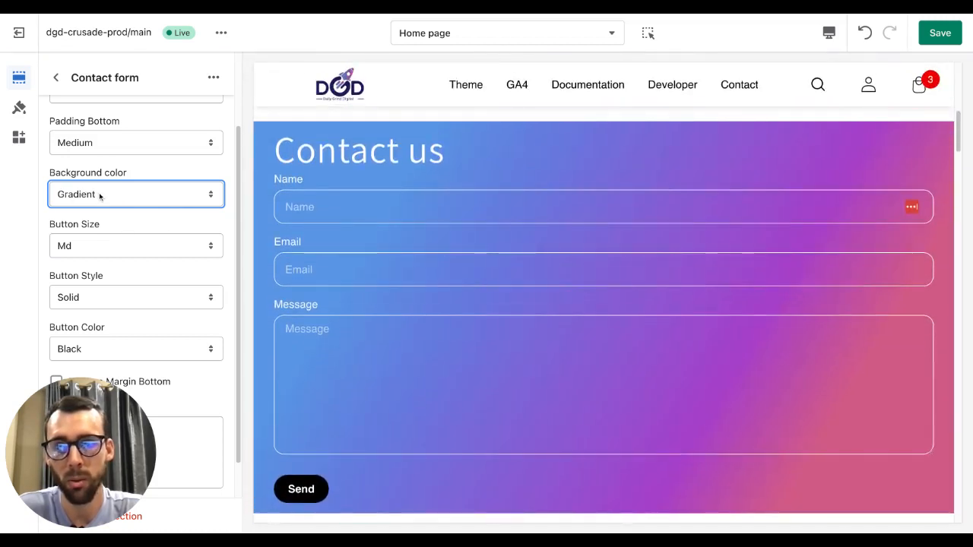
{"action": "scroll", "coordinate": [417, 266], "scroll_direction": "down", "scroll_amount": 2}
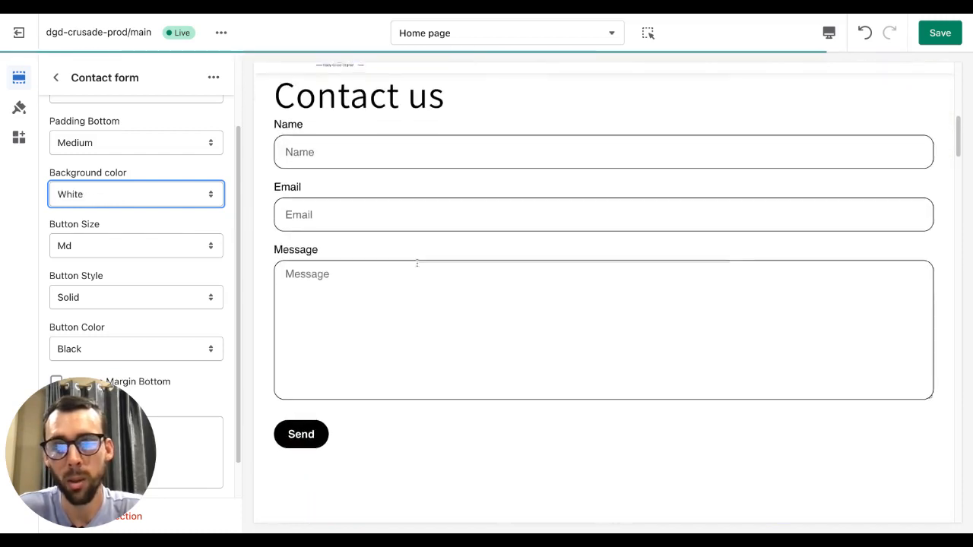
{"action": "scroll", "coordinate": [419, 261], "scroll_direction": "up", "scroll_amount": 3}
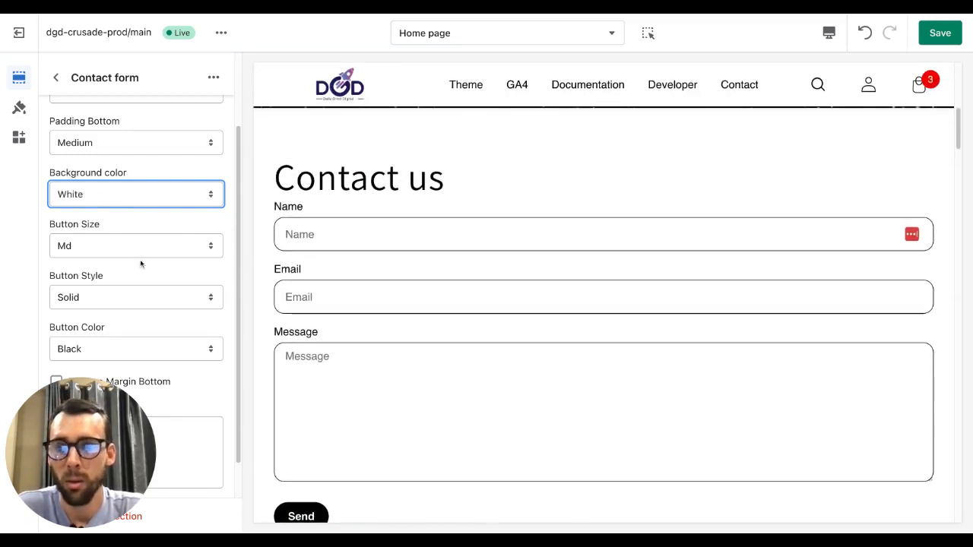
{"action": "scroll", "coordinate": [137, 259], "scroll_direction": "down", "scroll_amount": 1}
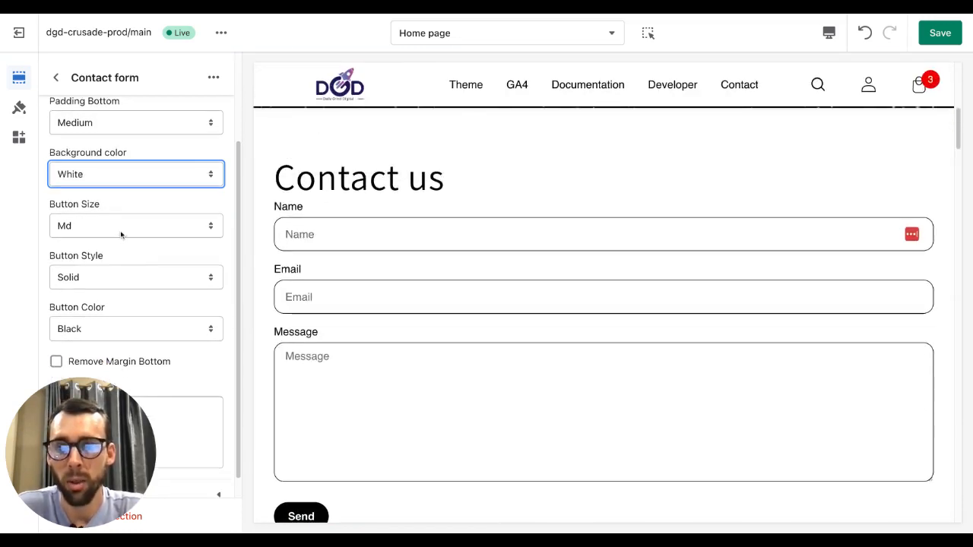
- Set the contact form's button size to Lg and its button style to Outline
{"action": "left_click", "coordinate": [120, 228]}
{"action": "left_click", "coordinate": [183, 256]}
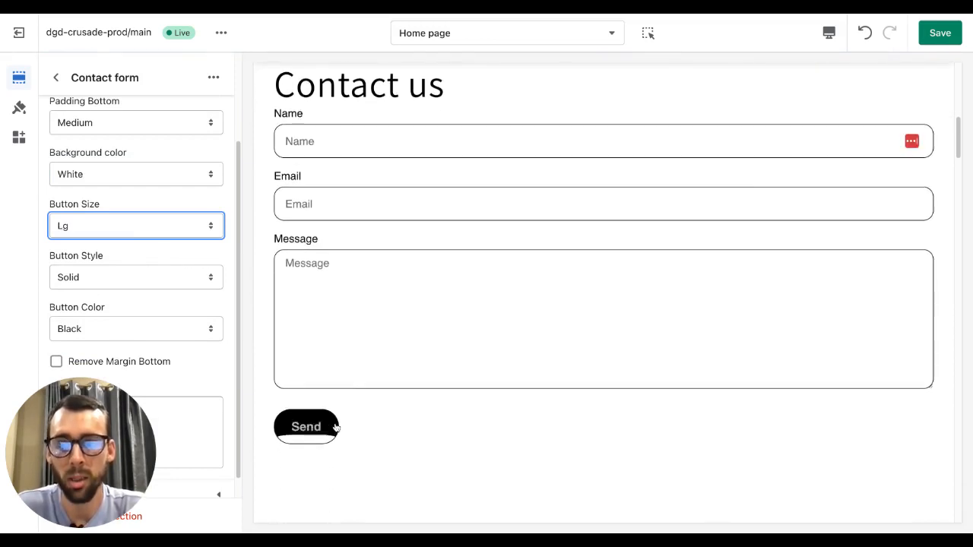
{"action": "left_click", "coordinate": [116, 279]}
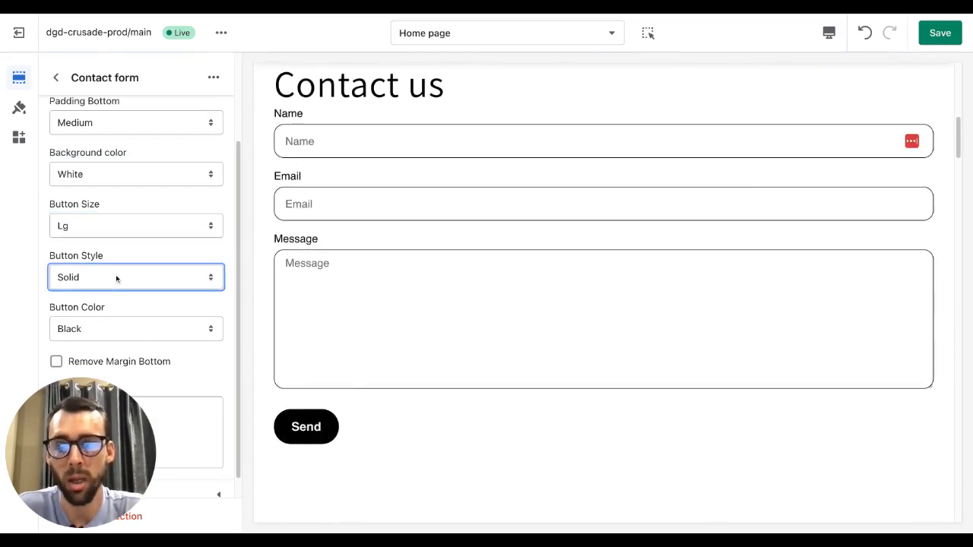
{"action": "left_click", "coordinate": [120, 300]}
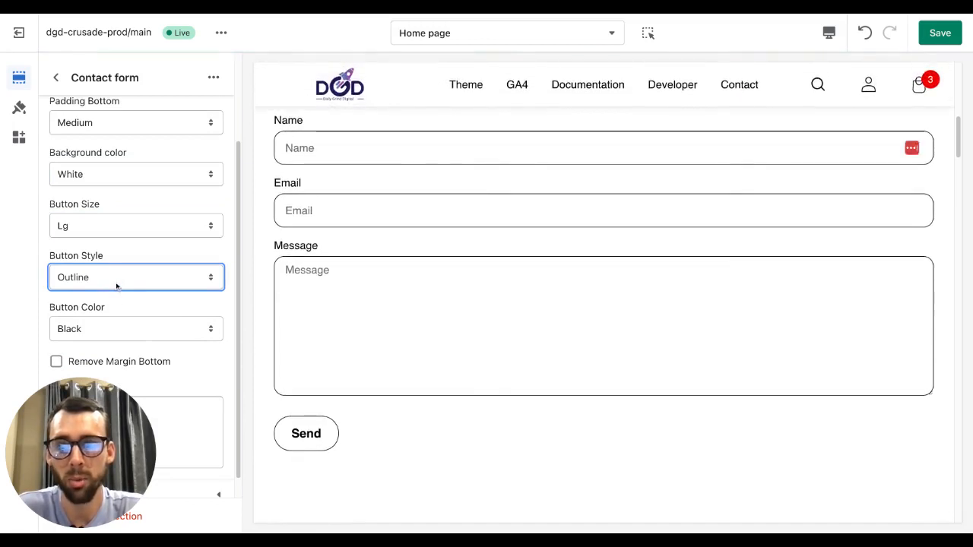
- Try the Simple button style for the contact form, then set its button style to Solid
{"action": "left_click", "coordinate": [117, 286]}
{"action": "left_click", "coordinate": [123, 260]}
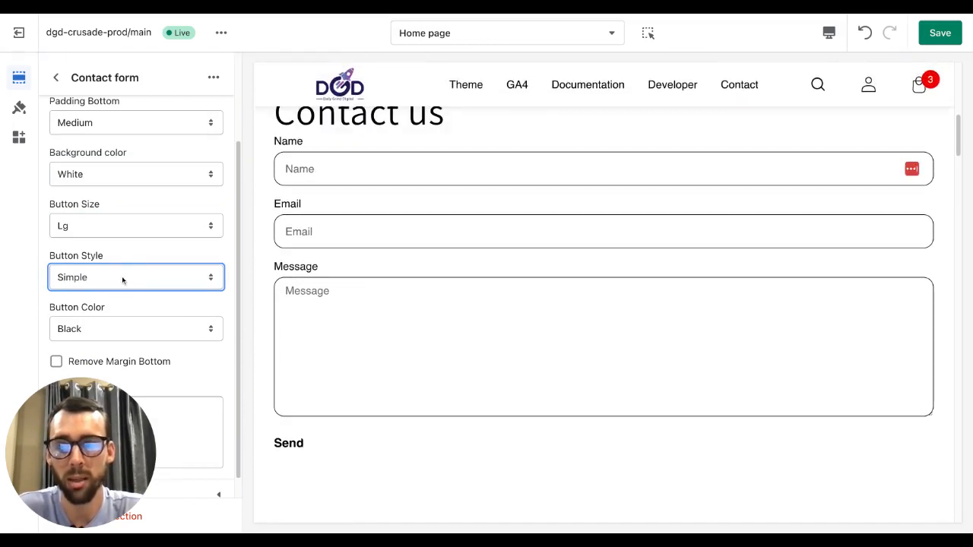
{"action": "left_click", "coordinate": [122, 278]}
- Set the contact form's button colour to Gradient
{"action": "scroll", "coordinate": [155, 322], "scroll_direction": "down", "scroll_amount": 1}
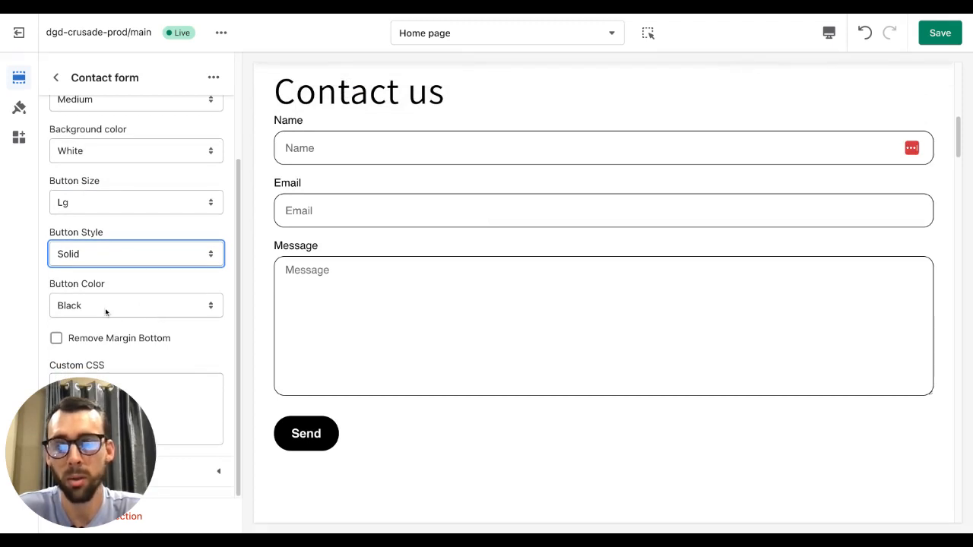
{"action": "left_click", "coordinate": [105, 309]}
{"action": "left_click", "coordinate": [120, 329]}
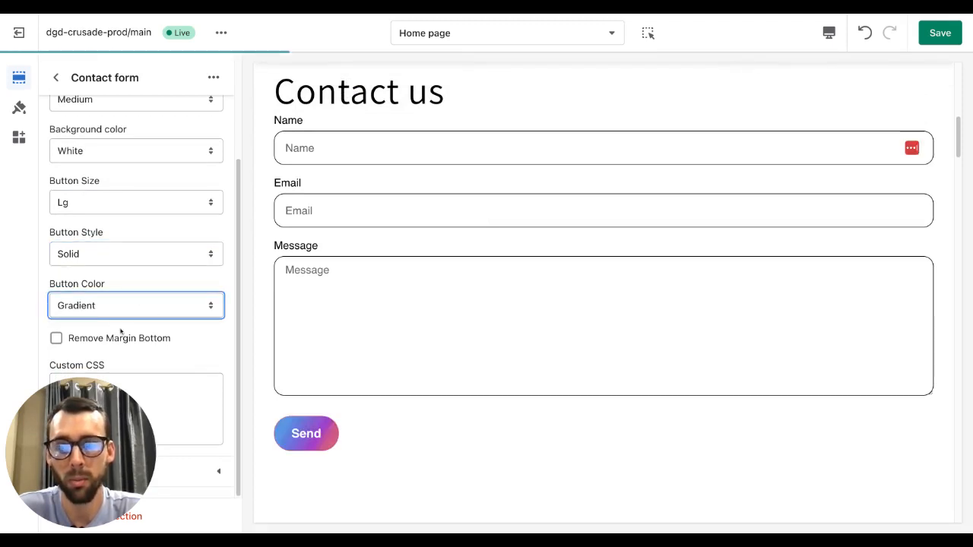
{"action": "scroll", "coordinate": [124, 308], "scroll_direction": "up", "scroll_amount": 1}
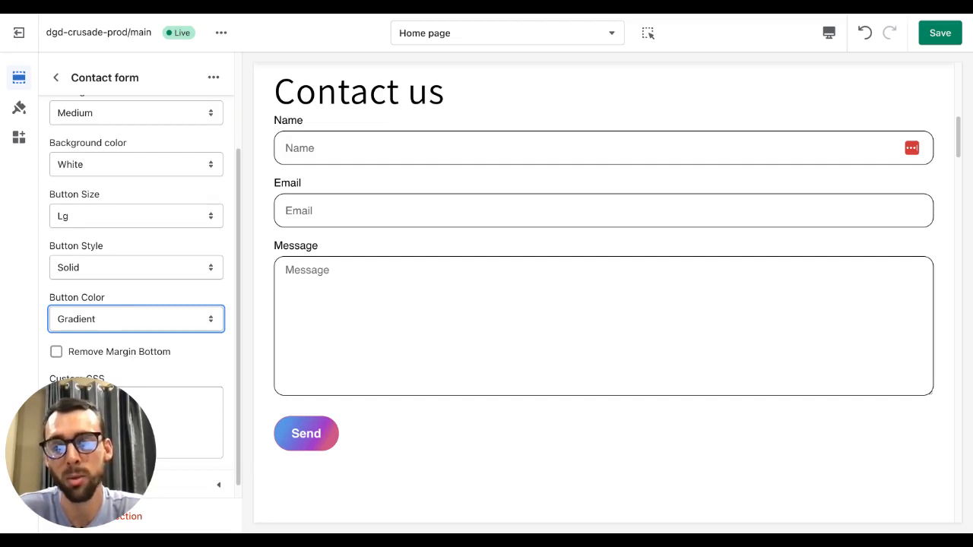
{"action": "scroll", "coordinate": [97, 334], "scroll_direction": "down", "scroll_amount": 1}
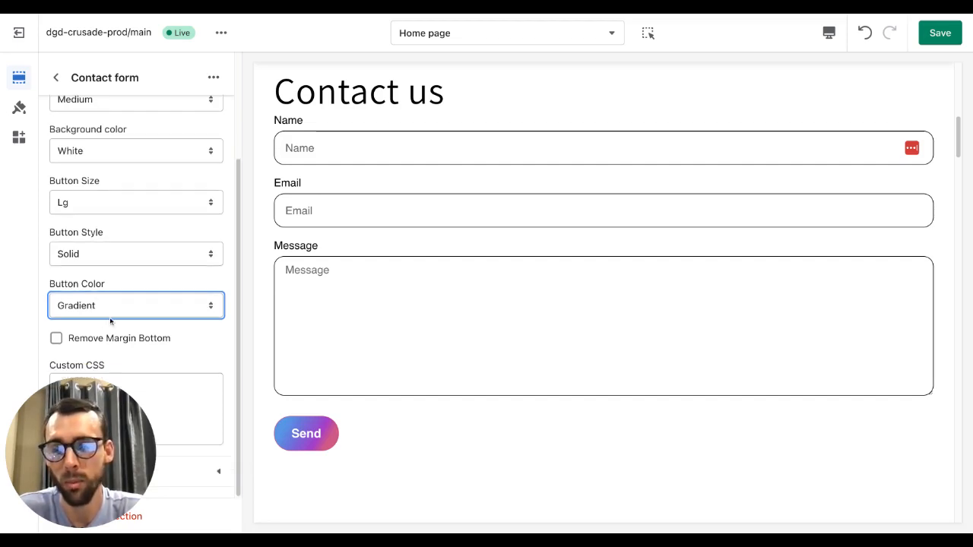
{"action": "scroll", "coordinate": [162, 257], "scroll_direction": "up", "scroll_amount": 3}
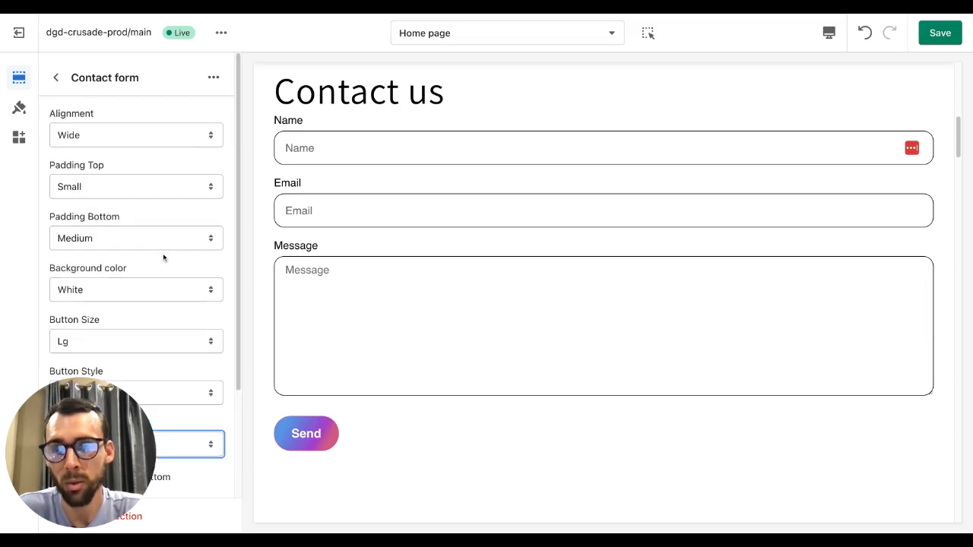
- Return to the home page section list and view the block types available to add to the contact form
{"action": "left_click", "coordinate": [57, 79]}
{"action": "scroll", "coordinate": [145, 240], "scroll_direction": "down", "scroll_amount": 1}
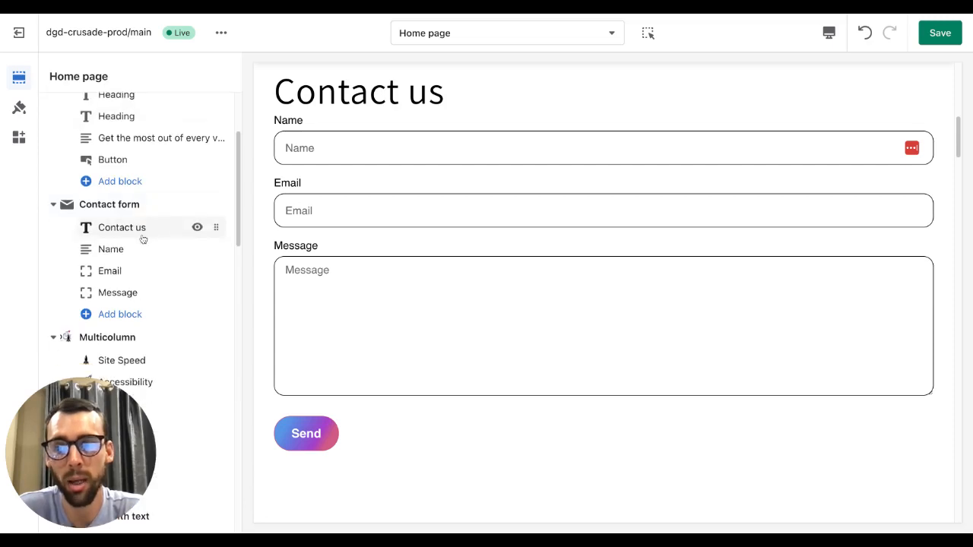
{"action": "left_click", "coordinate": [127, 316]}
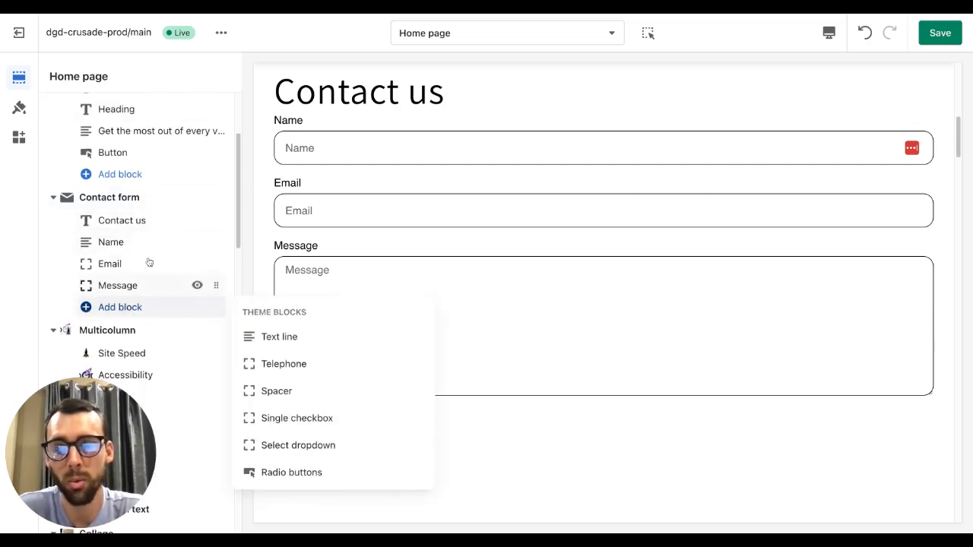
{"action": "left_click", "coordinate": [59, 226]}
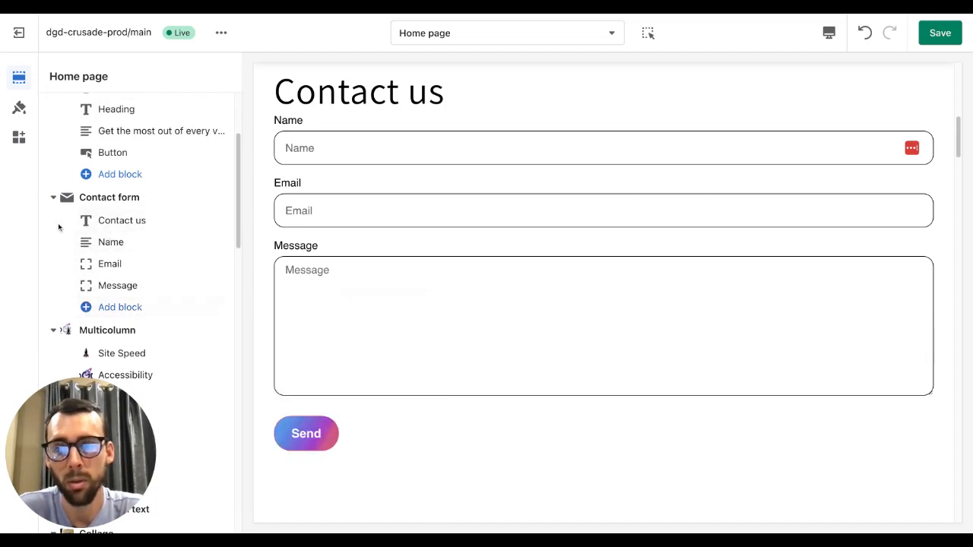
- Set the Contact us form heading's tag to H3
{"action": "left_click", "coordinate": [128, 220]}
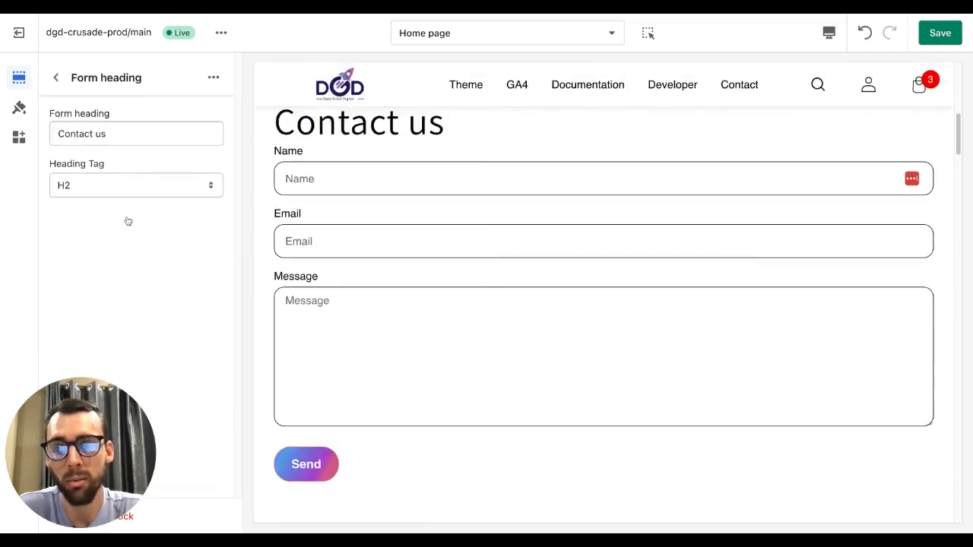
{"action": "left_click", "coordinate": [117, 190]}
{"action": "left_click", "coordinate": [116, 200]}
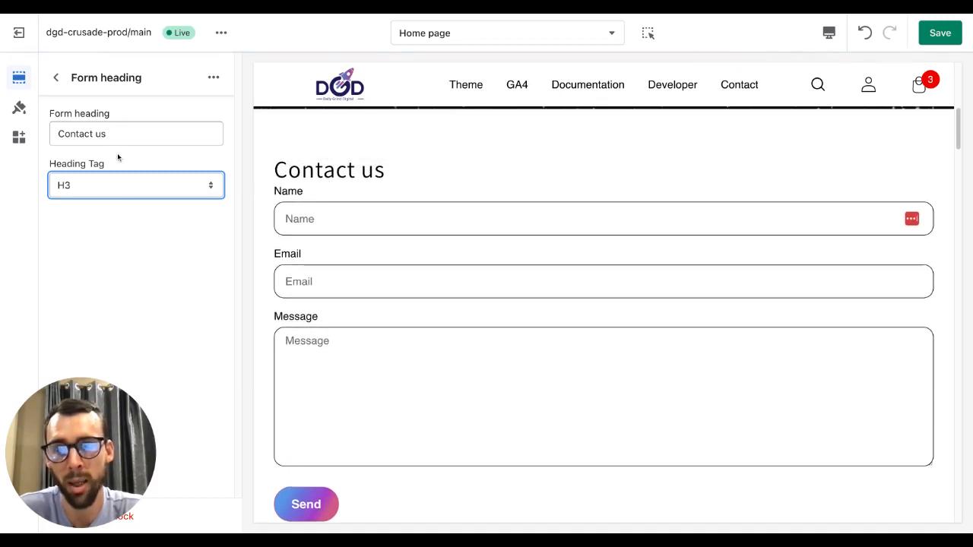
{"action": "triple_click", "coordinate": [128, 134]}
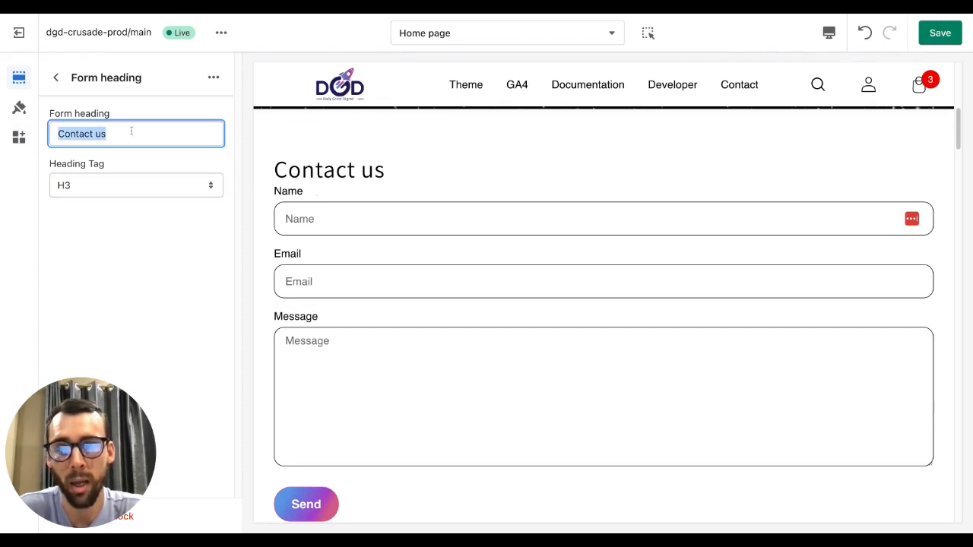
{"action": "left_click", "coordinate": [115, 133]}
{"action": "left_click", "coordinate": [56, 78]}
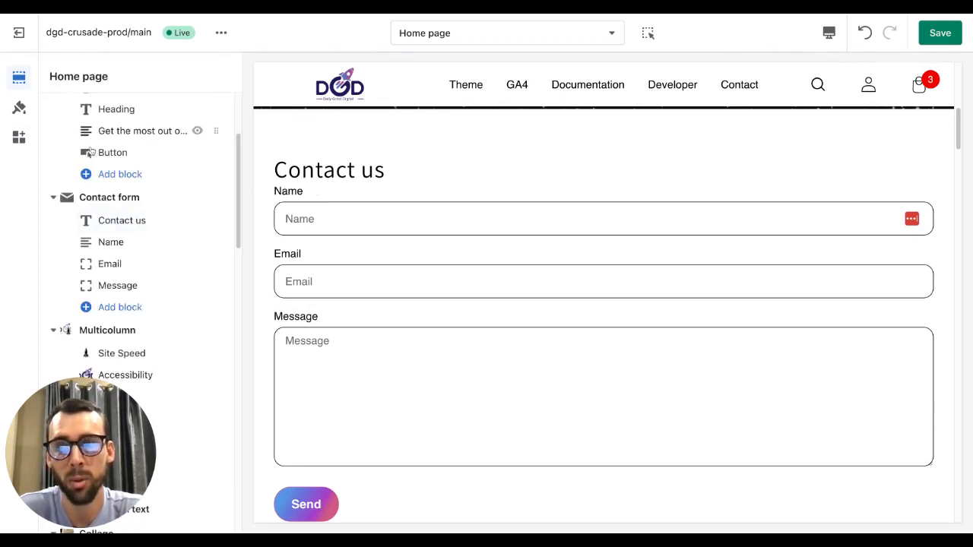
- Inspect the Name field block's label and Required setting
{"action": "left_click", "coordinate": [124, 232]}
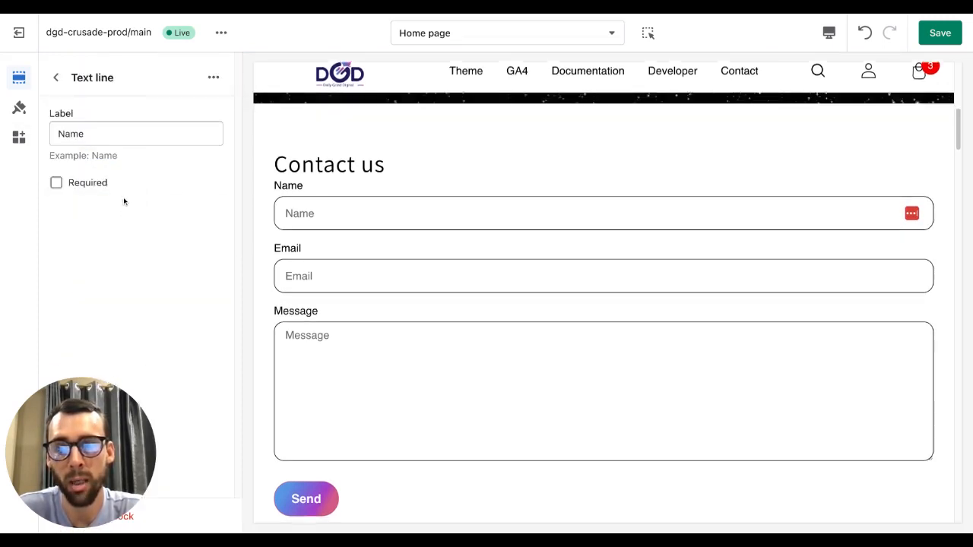
{"action": "triple_click", "coordinate": [122, 81]}
{"action": "left_click", "coordinate": [93, 93]}
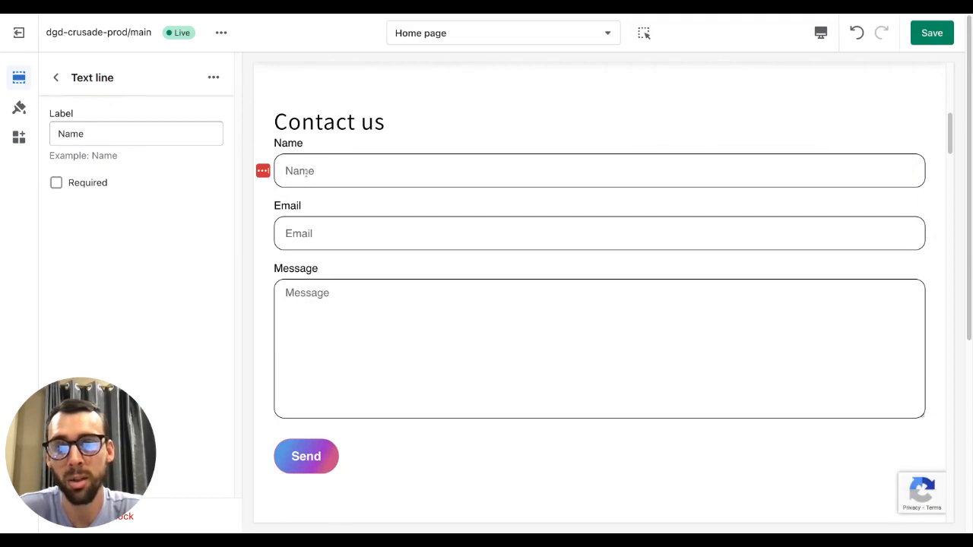
{"action": "left_click", "coordinate": [121, 133]}
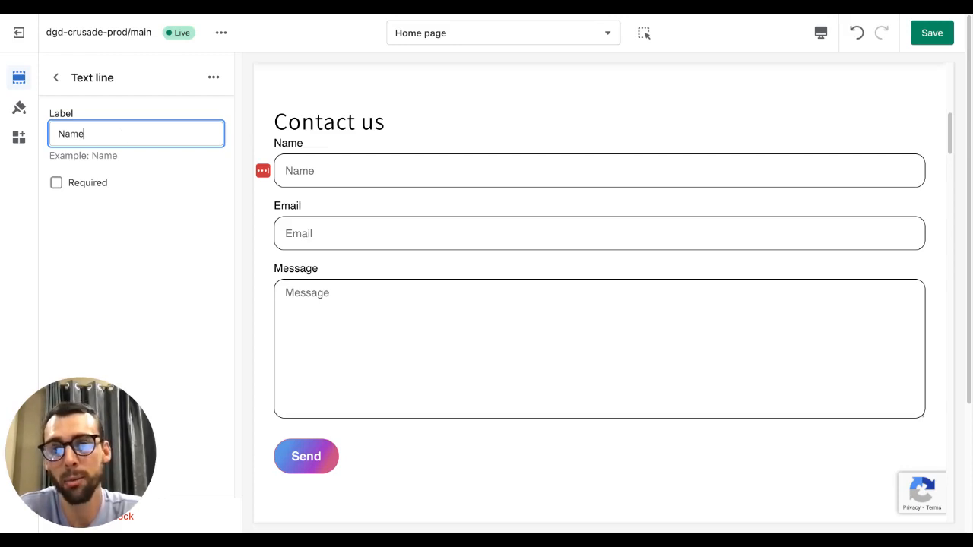
{"action": "left_click", "coordinate": [95, 185]}
{"action": "left_click", "coordinate": [95, 183]}
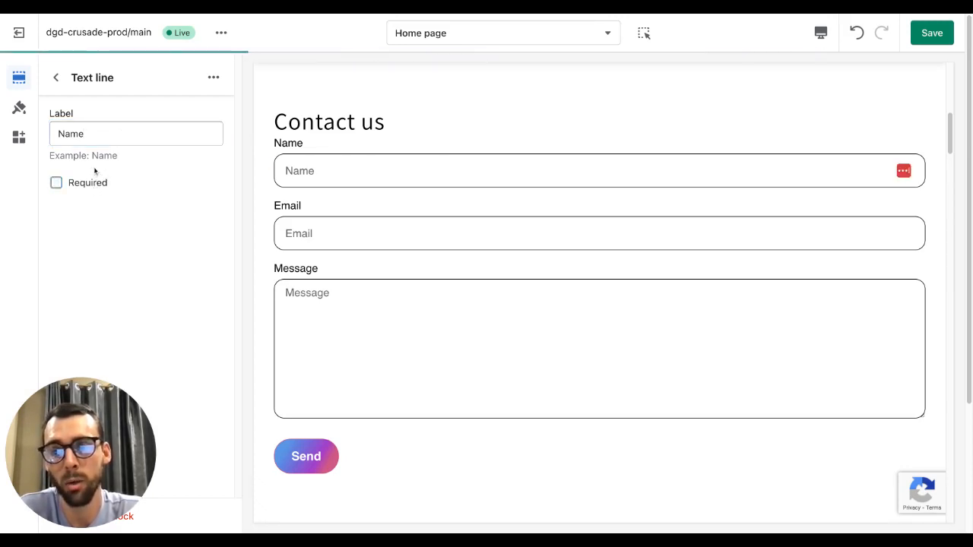
{"action": "left_click", "coordinate": [56, 76]}
- Inspect the Email and Message field blocks' labels and Required settings
{"action": "scroll", "coordinate": [131, 232], "scroll_direction": "down", "scroll_amount": 1}
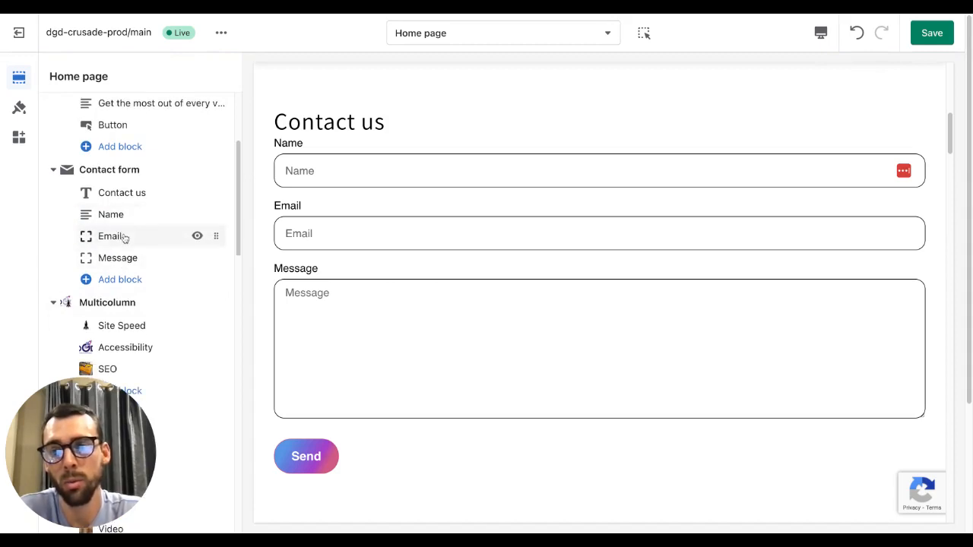
{"action": "left_click", "coordinate": [124, 236]}
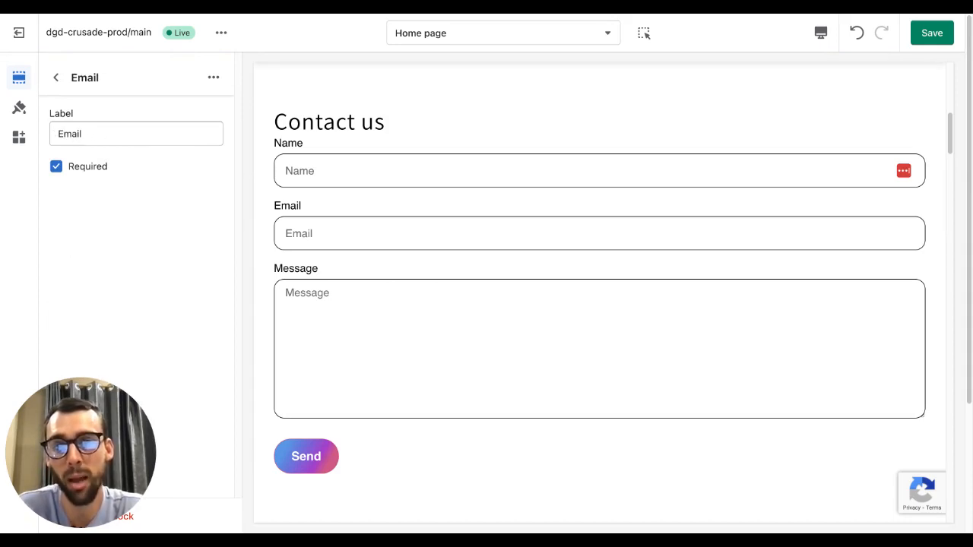
{"action": "left_click", "coordinate": [59, 133]}
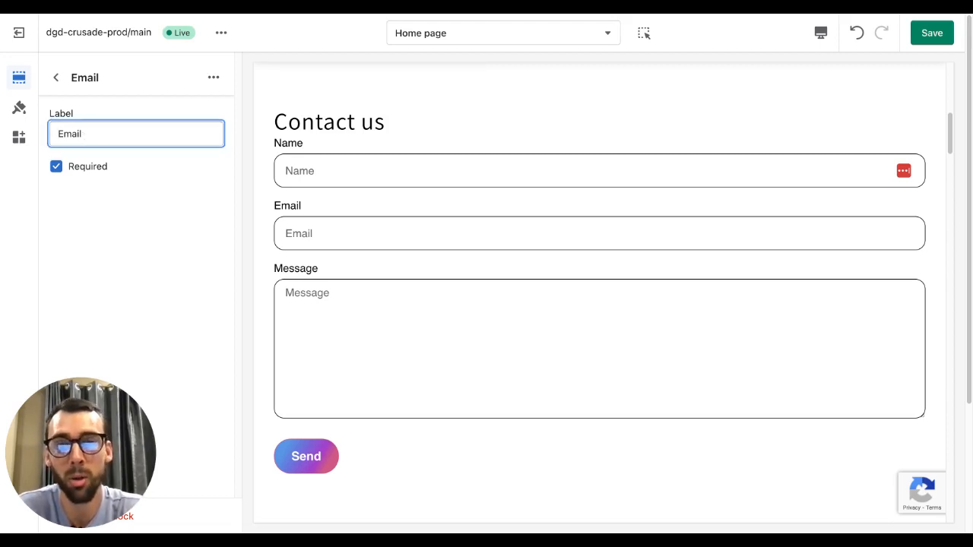
{"action": "left_click", "coordinate": [55, 78]}
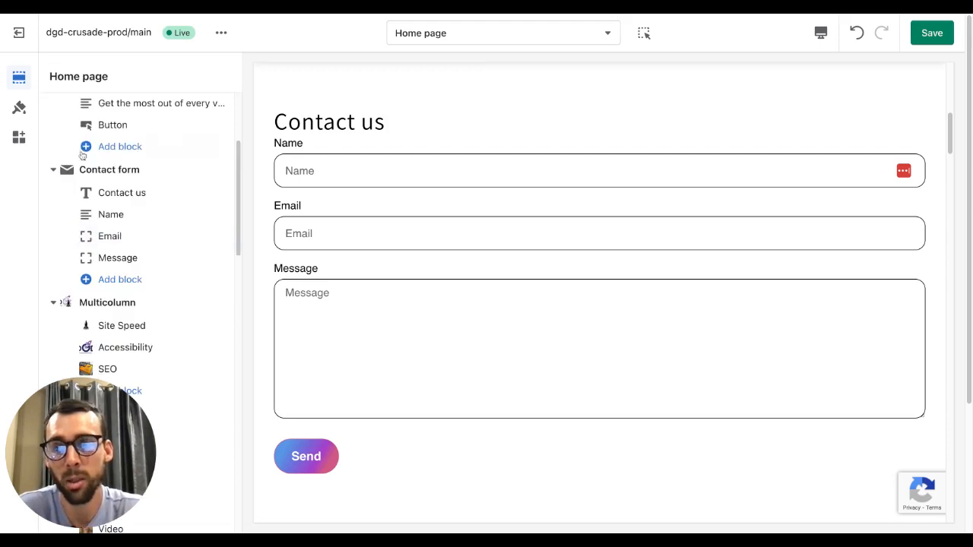
{"action": "scroll", "coordinate": [114, 228], "scroll_direction": "down", "scroll_amount": 1}
{"action": "left_click", "coordinate": [118, 243]}
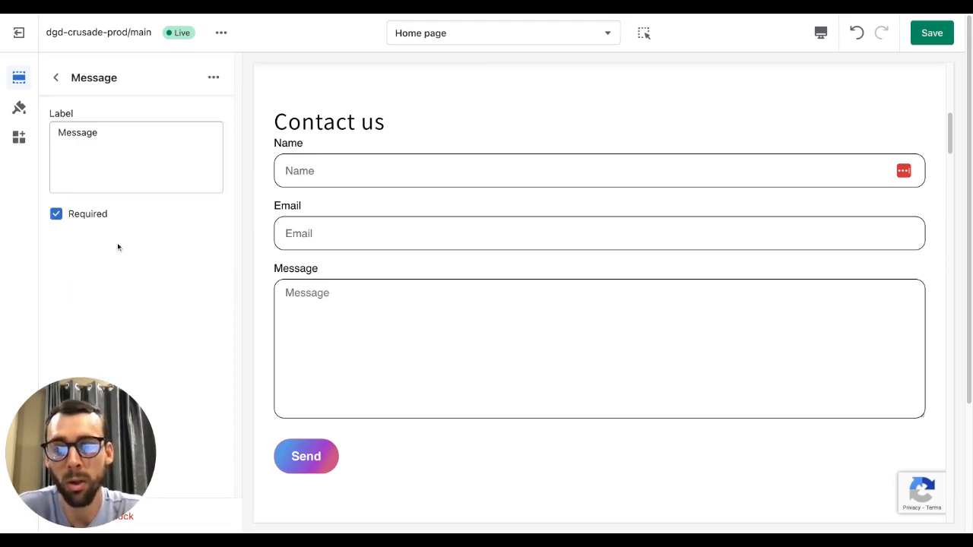
{"action": "left_click", "coordinate": [113, 132]}
{"action": "double_click", "coordinate": [106, 141]}
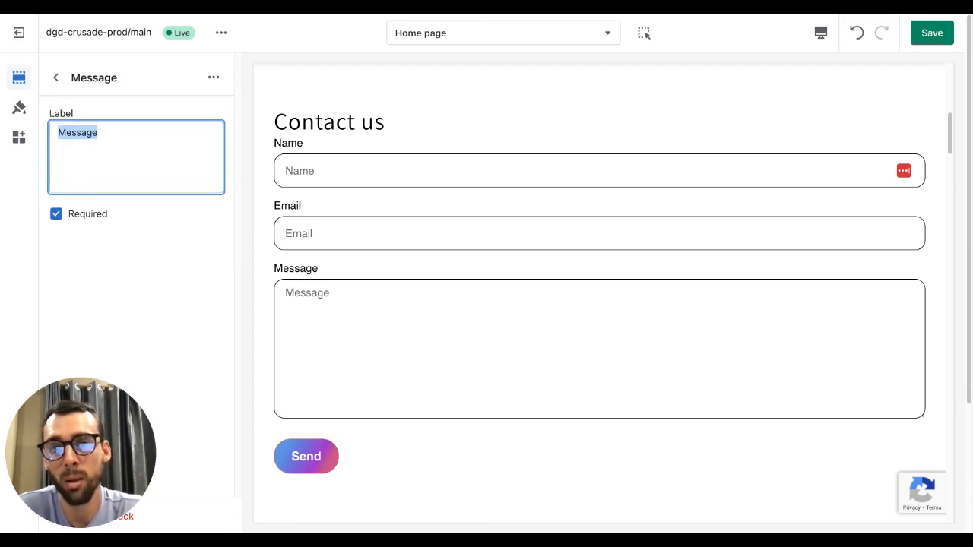
{"action": "left_click", "coordinate": [100, 134]}
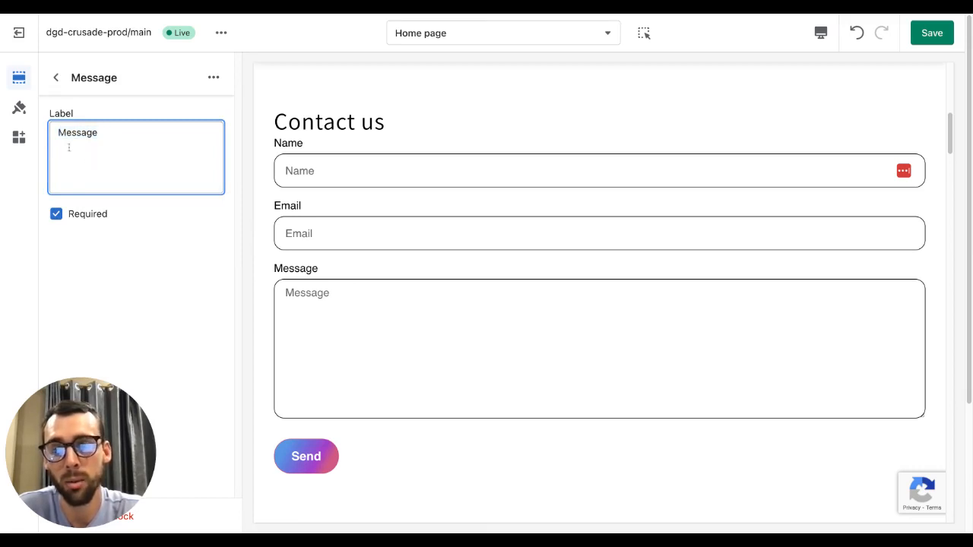
{"action": "left_click", "coordinate": [52, 82]}
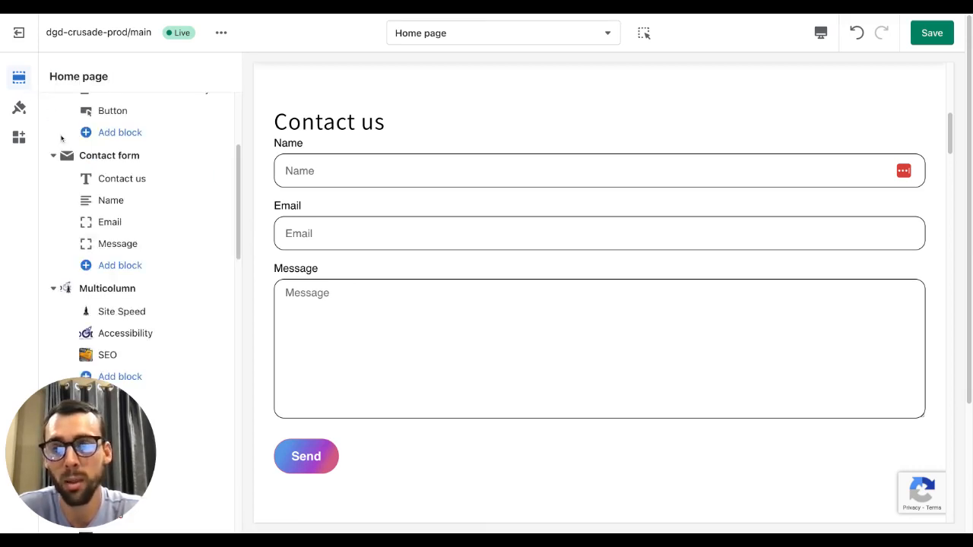
- Add a Telephone block to the contact form
{"action": "scroll", "coordinate": [98, 246], "scroll_direction": "down", "scroll_amount": 1}
{"action": "left_click", "coordinate": [110, 258]}
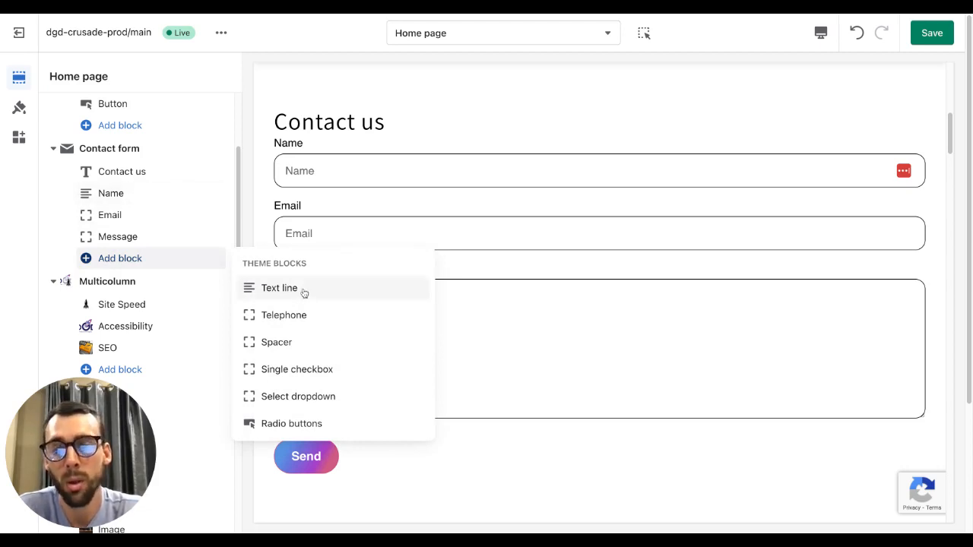
{"action": "left_click", "coordinate": [301, 312]}
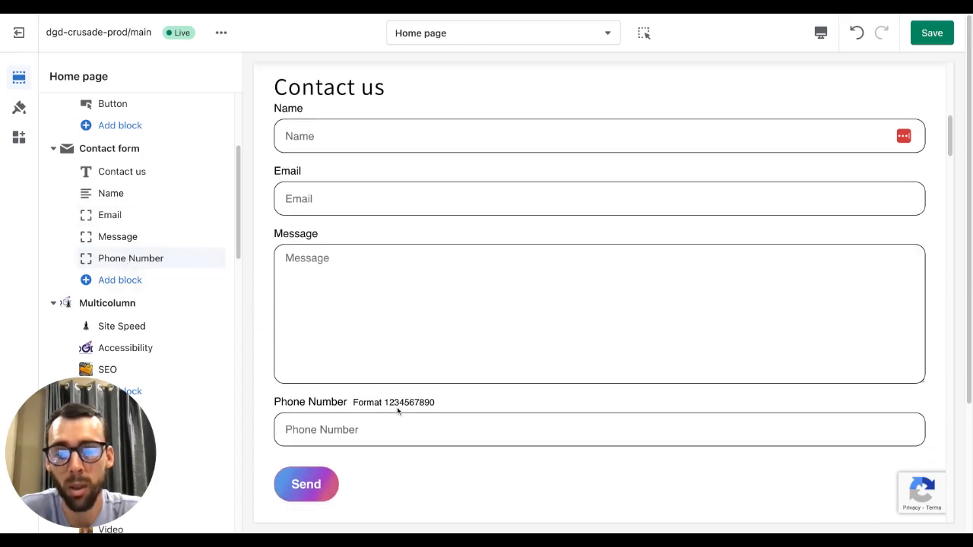
{"action": "double_click", "coordinate": [386, 403]}
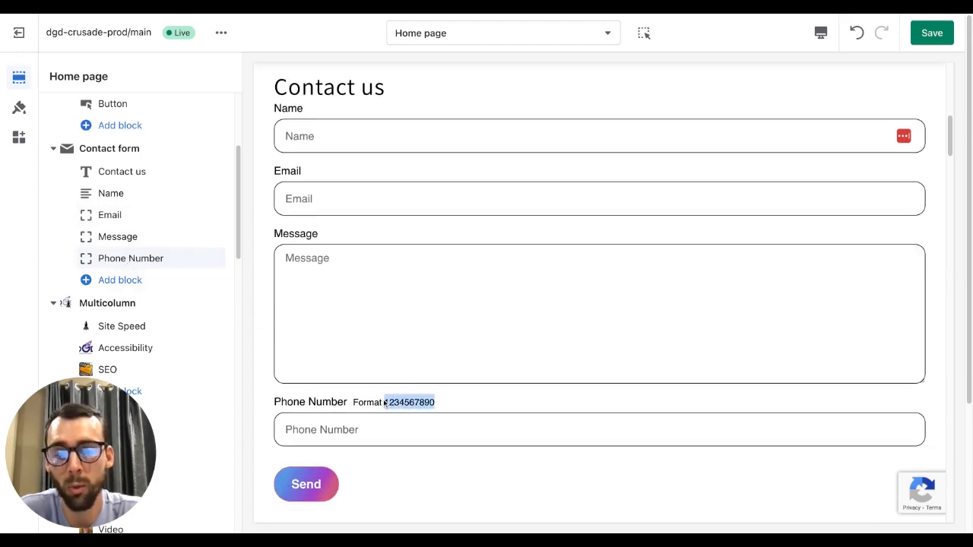
- Add a Spacer block to the contact form and move it between the Email and Message fields
{"action": "left_click", "coordinate": [121, 281]}
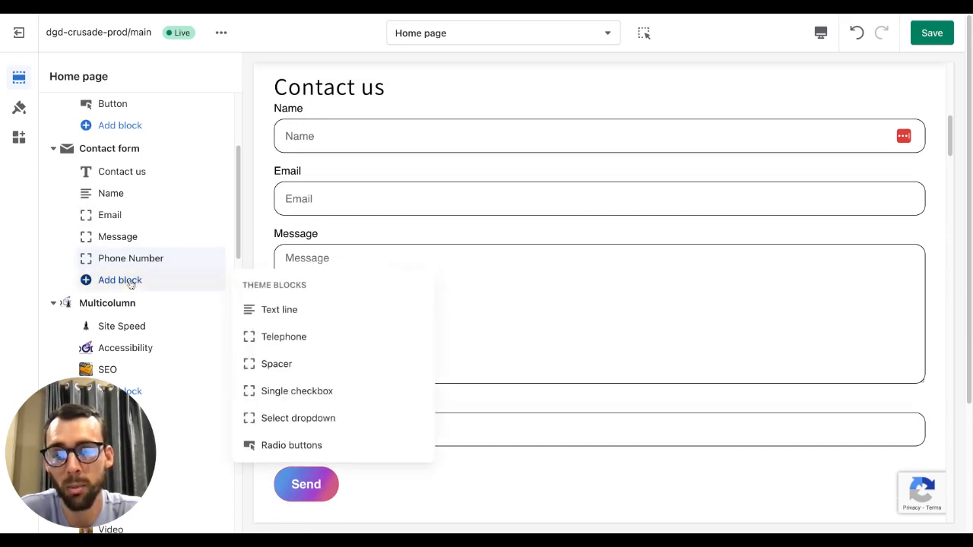
{"action": "left_click", "coordinate": [315, 365]}
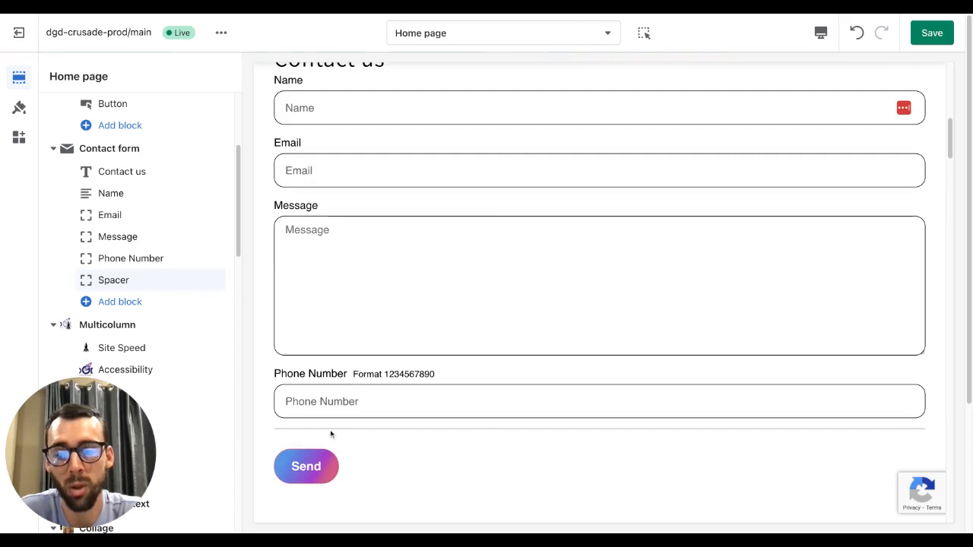
{"action": "left_click", "coordinate": [127, 303]}
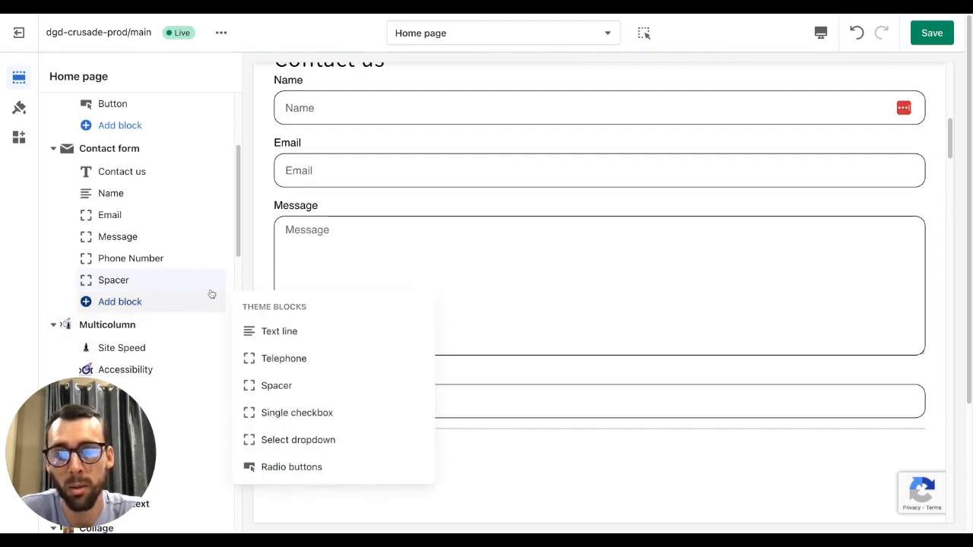
{"action": "left_click_drag", "start_coordinate": [217, 280], "coordinate": [232, 299]}
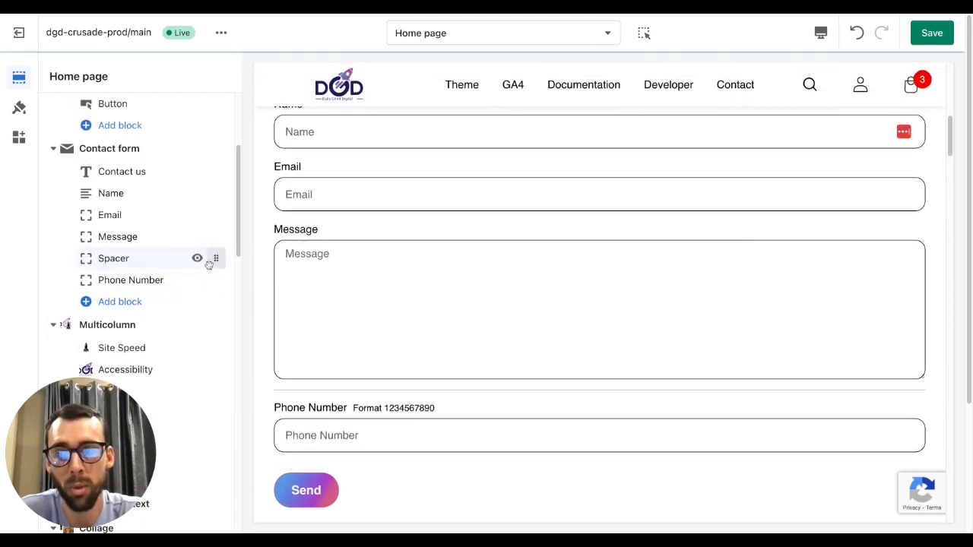
{"action": "left_click_drag", "start_coordinate": [210, 259], "coordinate": [183, 269]}
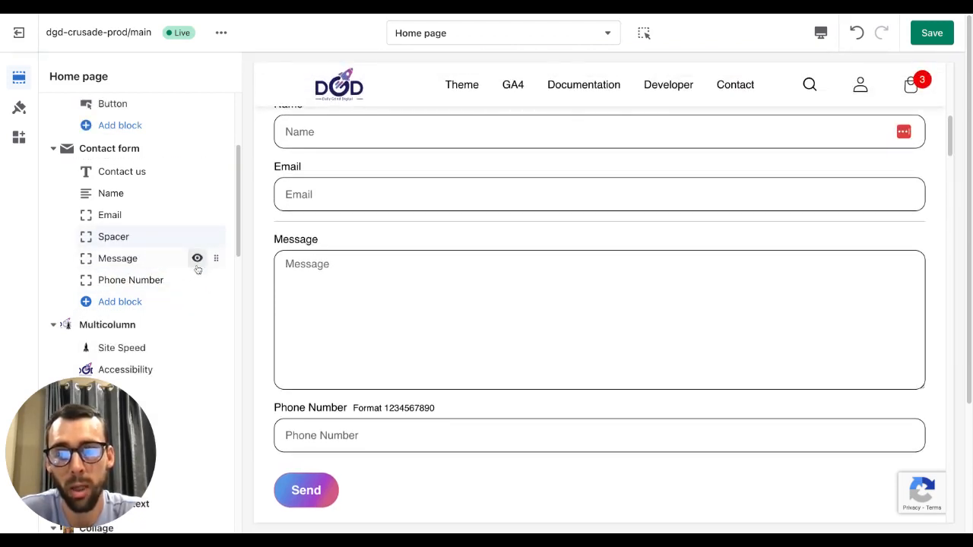
- Add a Single checkbox block to the contact form
{"action": "left_click", "coordinate": [142, 303]}
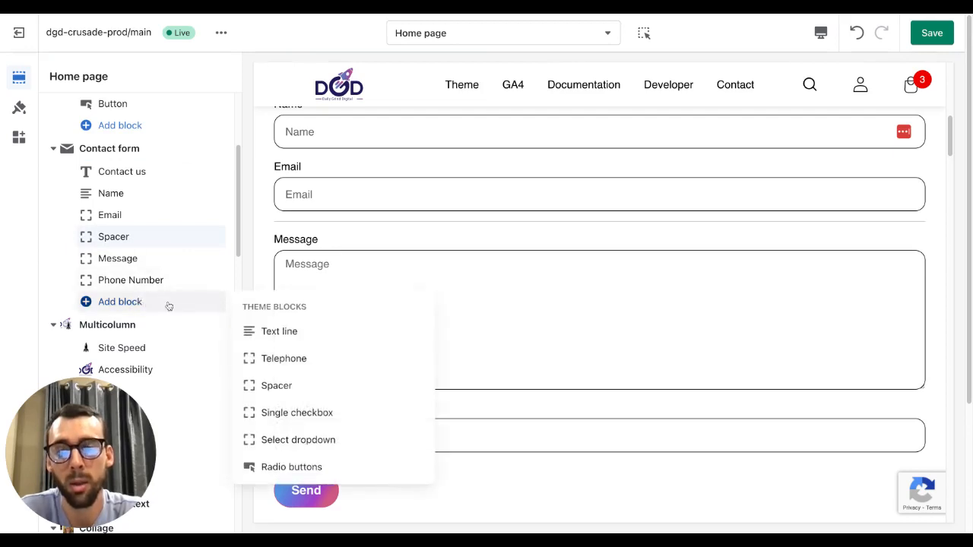
{"action": "left_click", "coordinate": [296, 412]}
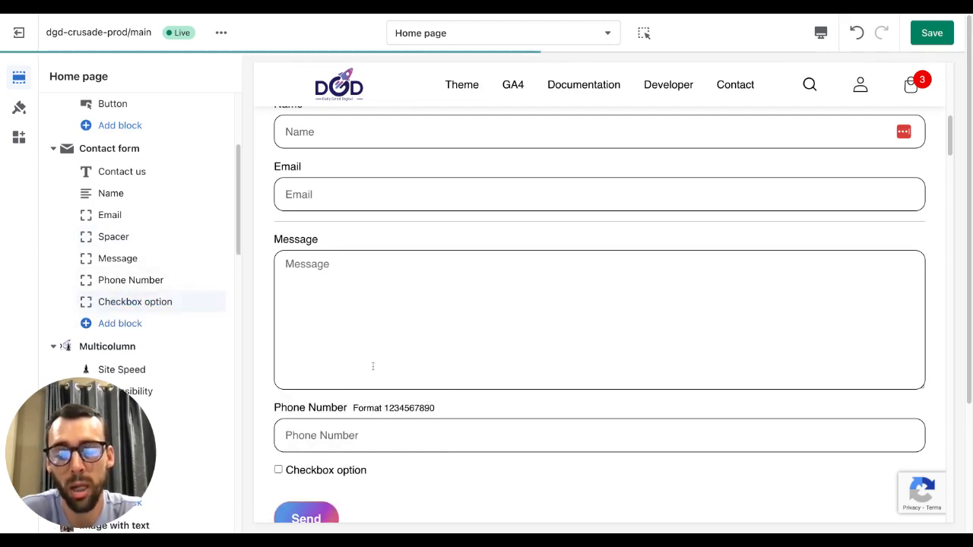
- Relabel the single checkbox block as "Custom Logo", toggling its Required option on and off
{"action": "left_click", "coordinate": [129, 302]}
{"action": "triple_click", "coordinate": [147, 134]}
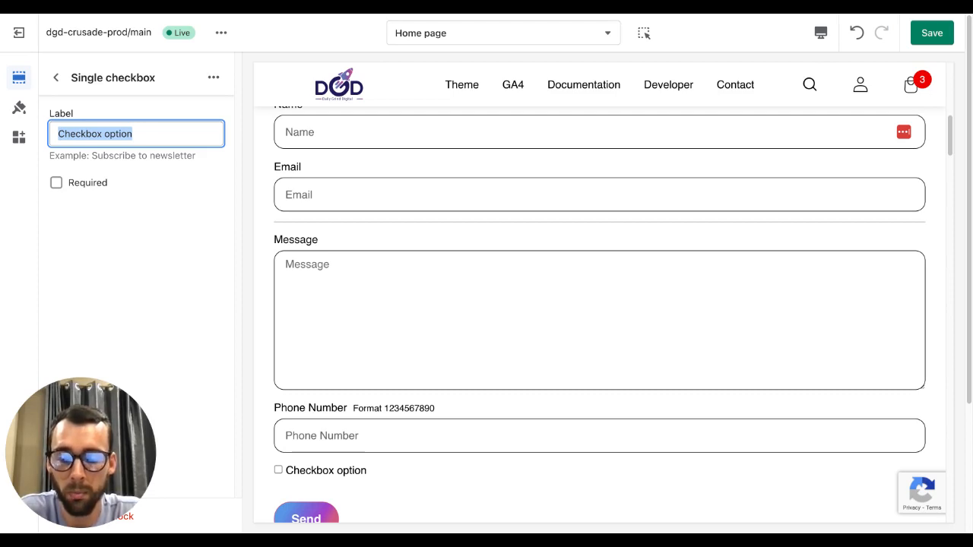
{"action": "type", "text": "Cu"}
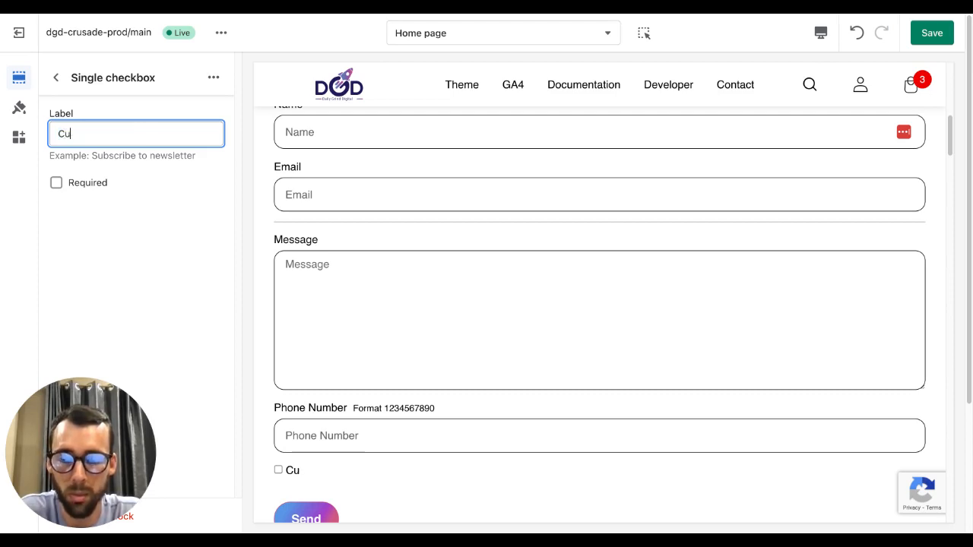
{"action": "type", "text": "stom "}
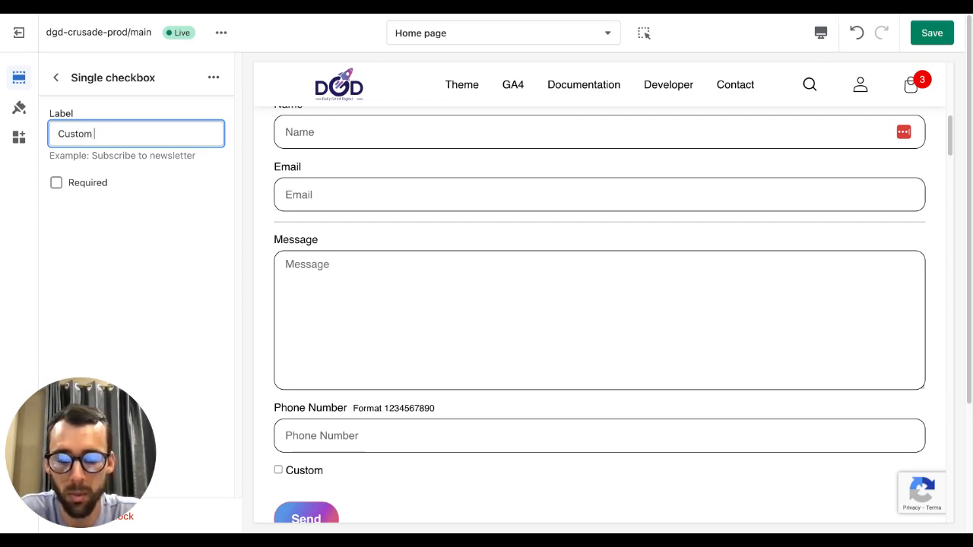
{"action": "type", "text": "Logo"}
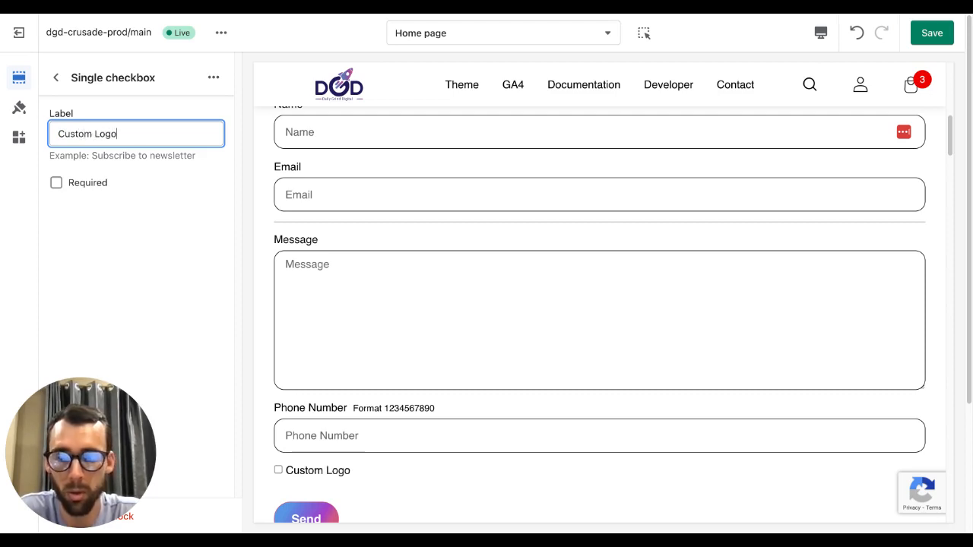
{"action": "left_click", "coordinate": [92, 184]}
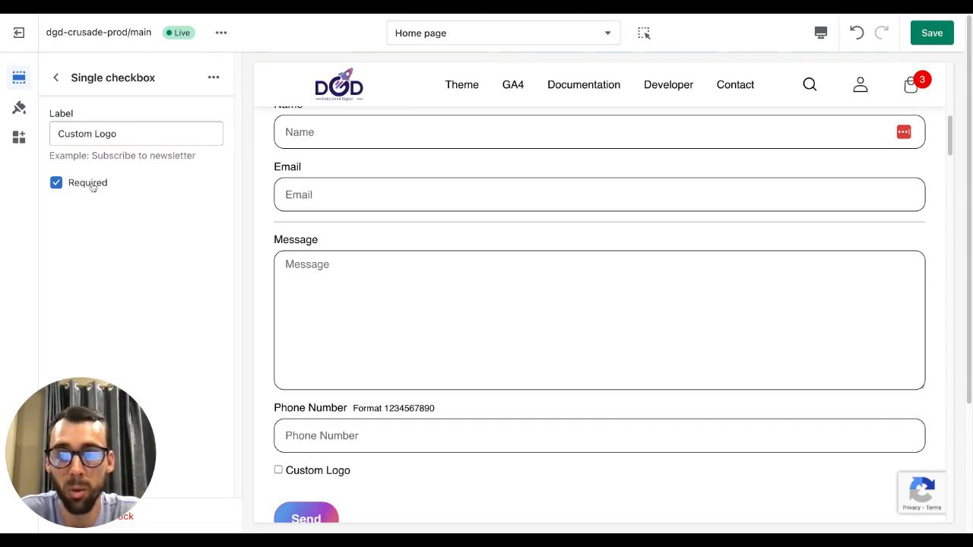
{"action": "left_click", "coordinate": [91, 184]}
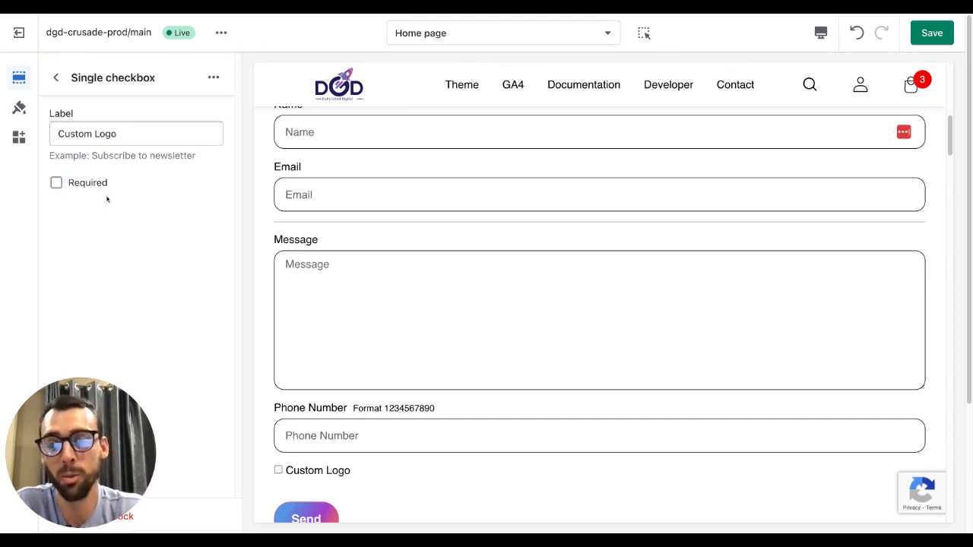
{"action": "left_click", "coordinate": [56, 77]}
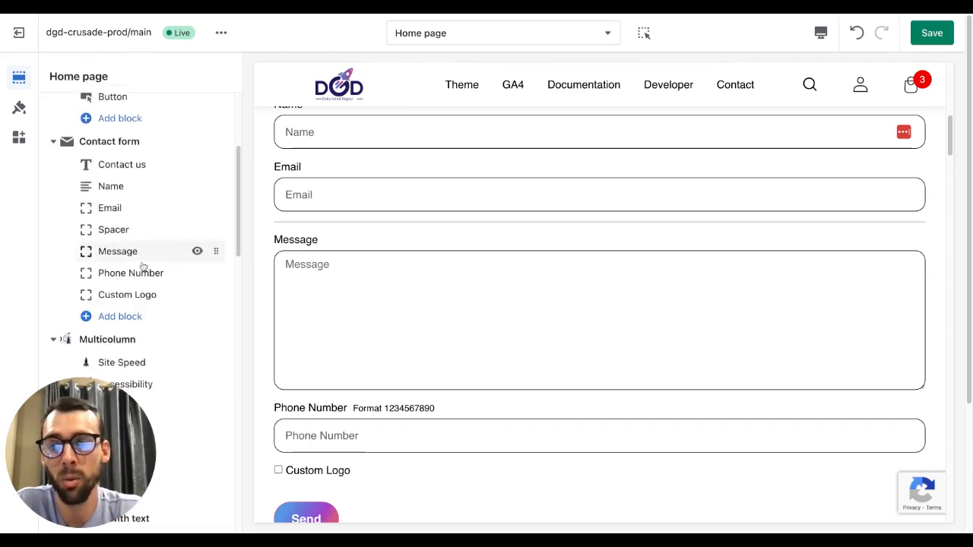
- Add a Select dropdown block to the end of the contact form
{"action": "scroll", "coordinate": [326, 326], "scroll_direction": "down", "scroll_amount": 2}
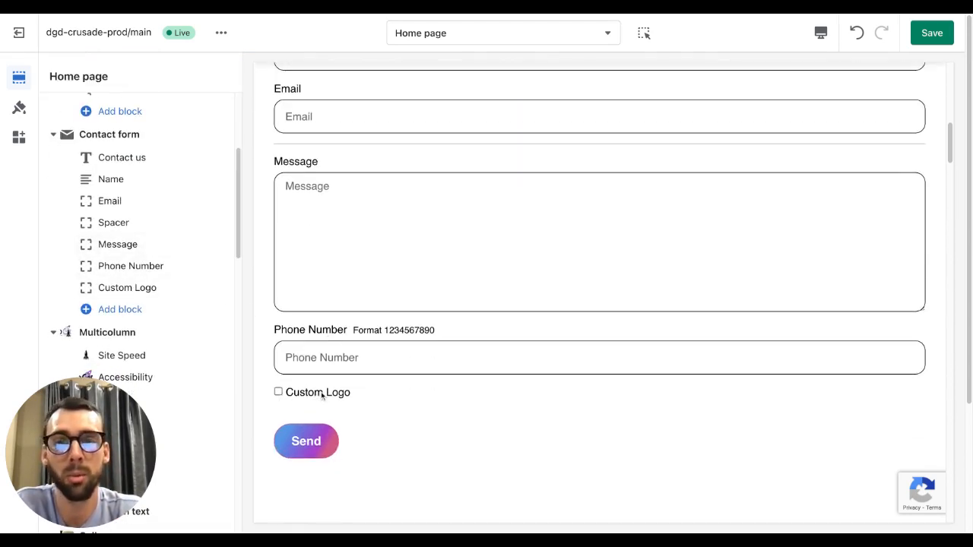
{"action": "left_click", "coordinate": [123, 310]}
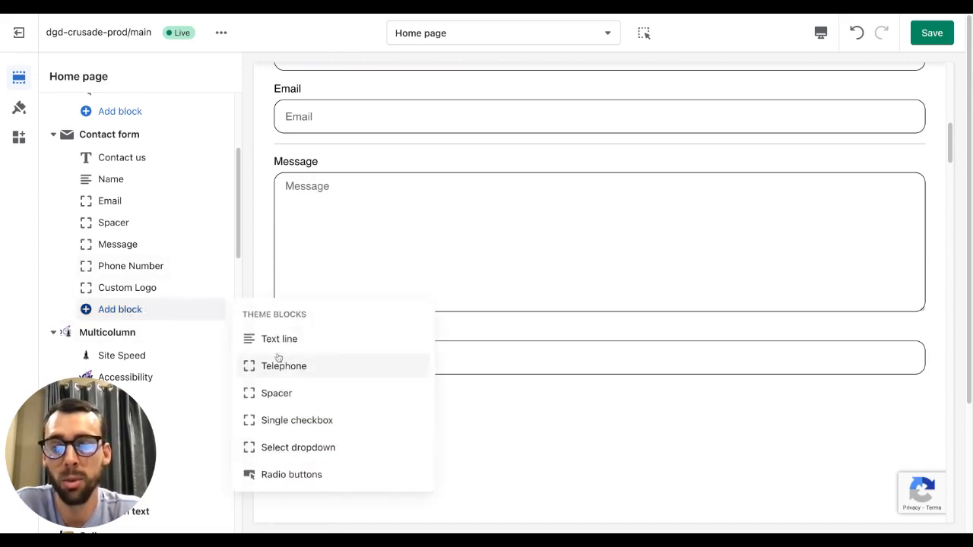
{"action": "left_click", "coordinate": [325, 449]}
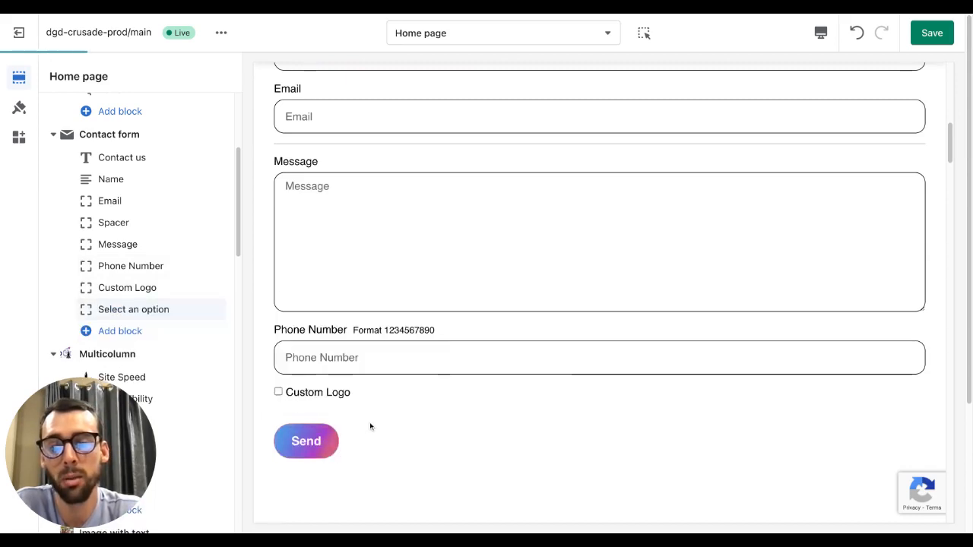
- Inspect the Select dropdown block's heading and option fields alongside its preview in the form
{"action": "left_click", "coordinate": [134, 311]}
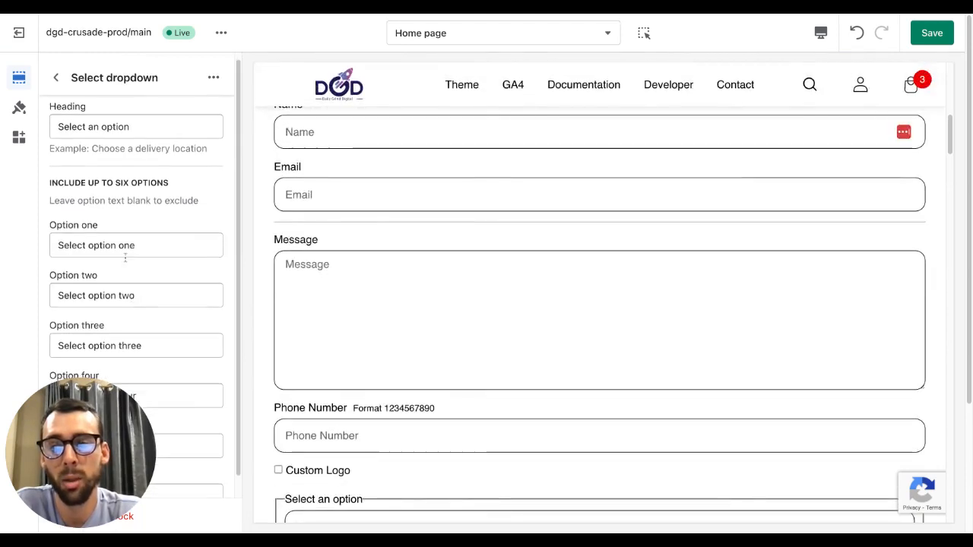
{"action": "scroll", "coordinate": [137, 278], "scroll_direction": "down", "scroll_amount": 1}
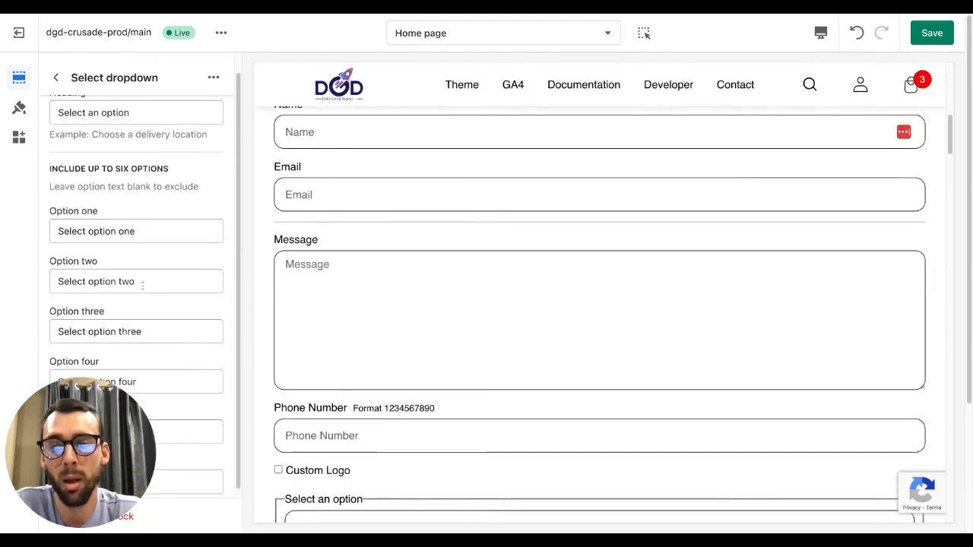
{"action": "scroll", "coordinate": [142, 284], "scroll_direction": "down", "scroll_amount": 1}
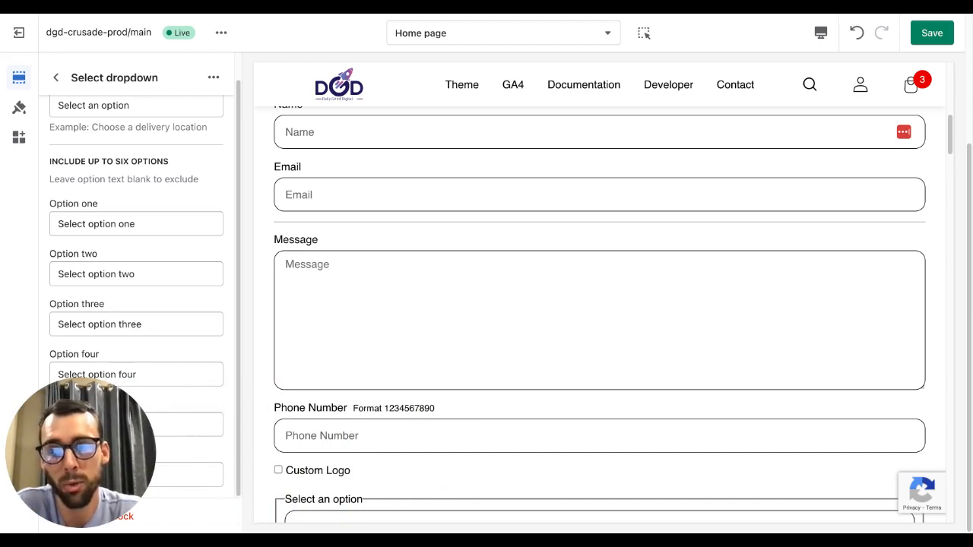
{"action": "left_click_drag", "start_coordinate": [94, 324], "coordinate": [178, 324]}
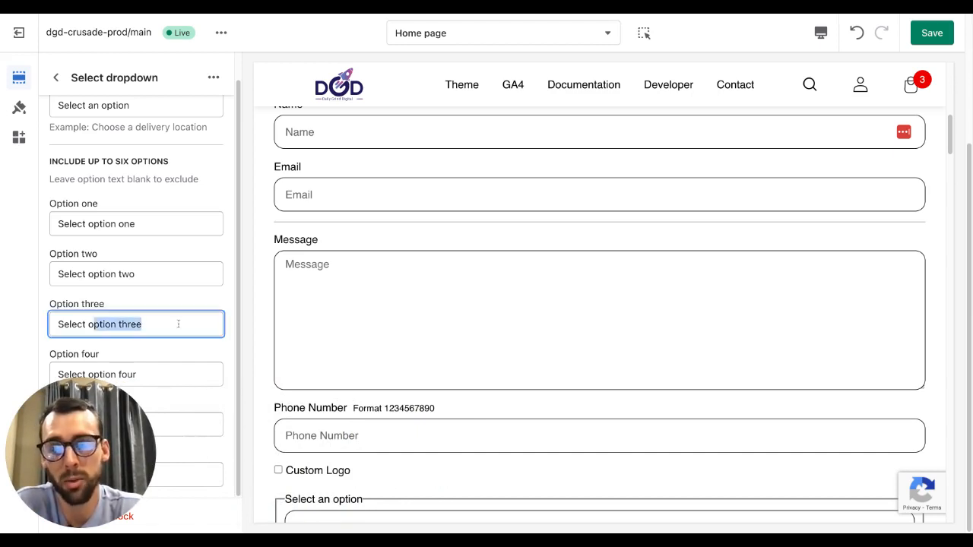
{"action": "left_click", "coordinate": [178, 324]}
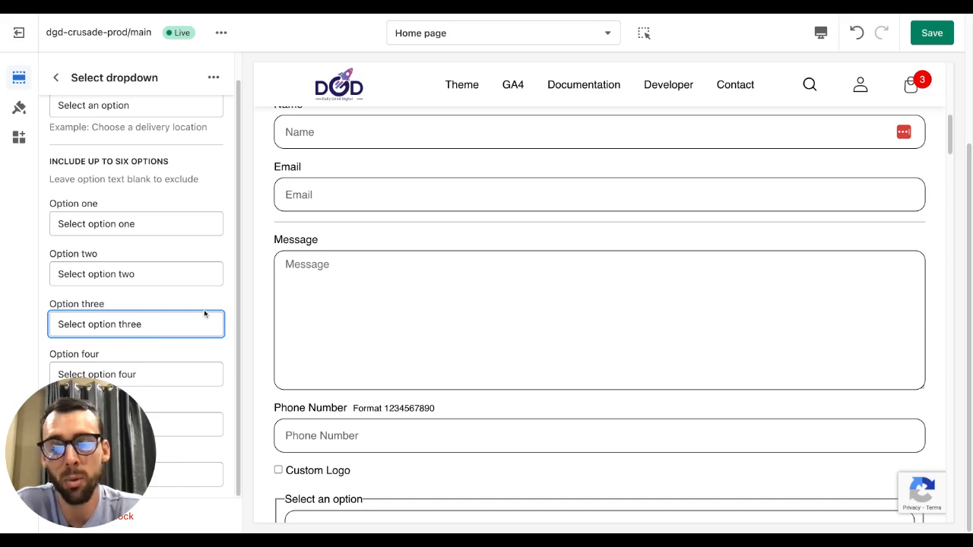
{"action": "scroll", "coordinate": [372, 339], "scroll_direction": "down", "scroll_amount": 4}
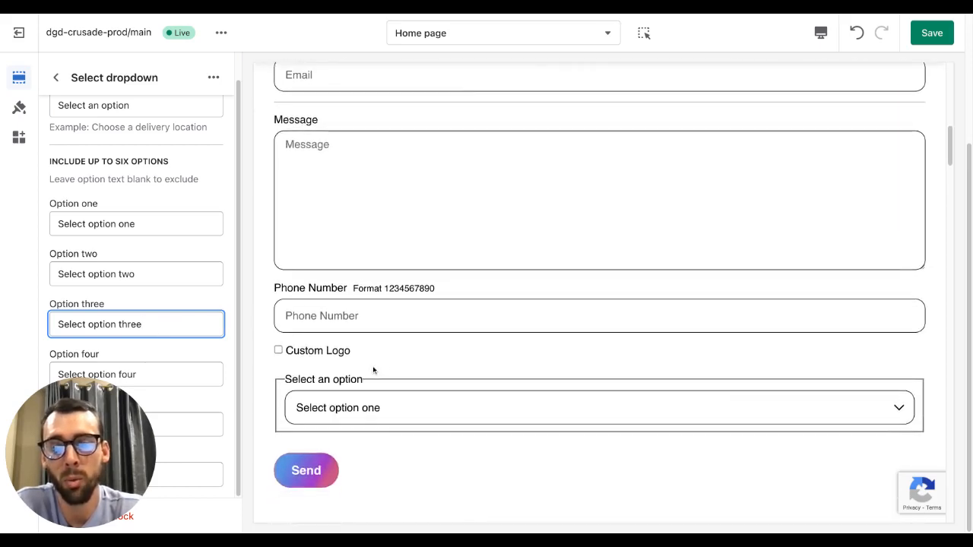
{"action": "scroll", "coordinate": [384, 357], "scroll_direction": "down", "scroll_amount": 1}
{"action": "scroll", "coordinate": [403, 348], "scroll_direction": "down", "scroll_amount": 1}
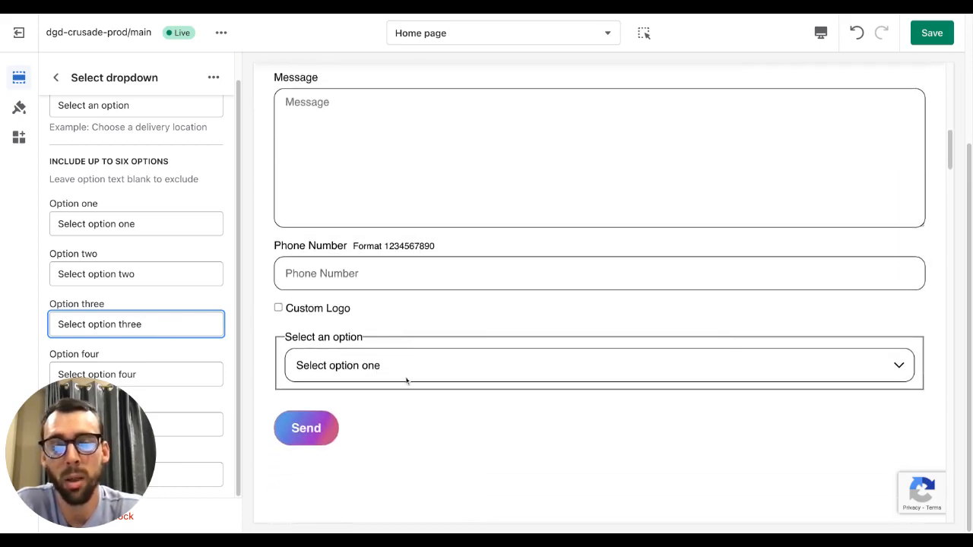
{"action": "left_click", "coordinate": [413, 368]}
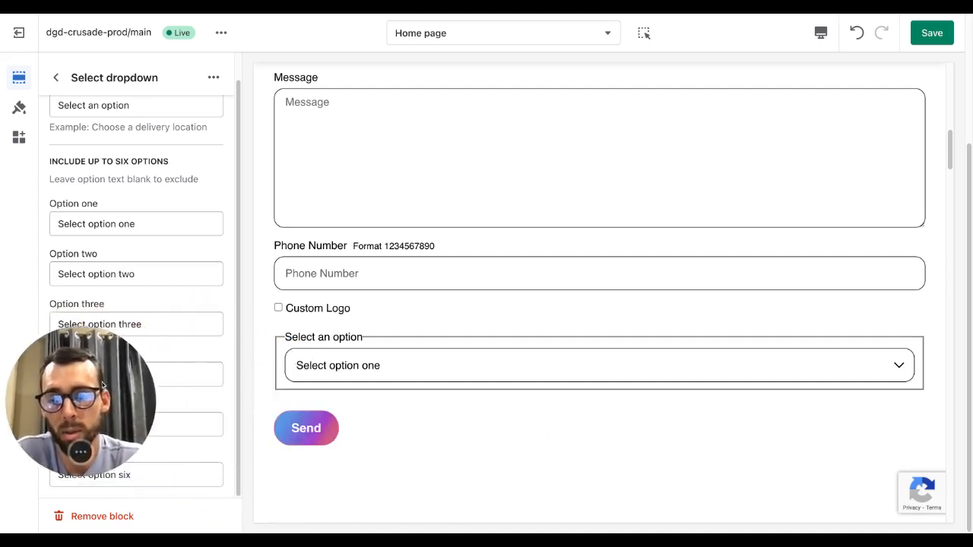
{"action": "scroll", "coordinate": [199, 452], "scroll_direction": "up", "scroll_amount": 1}
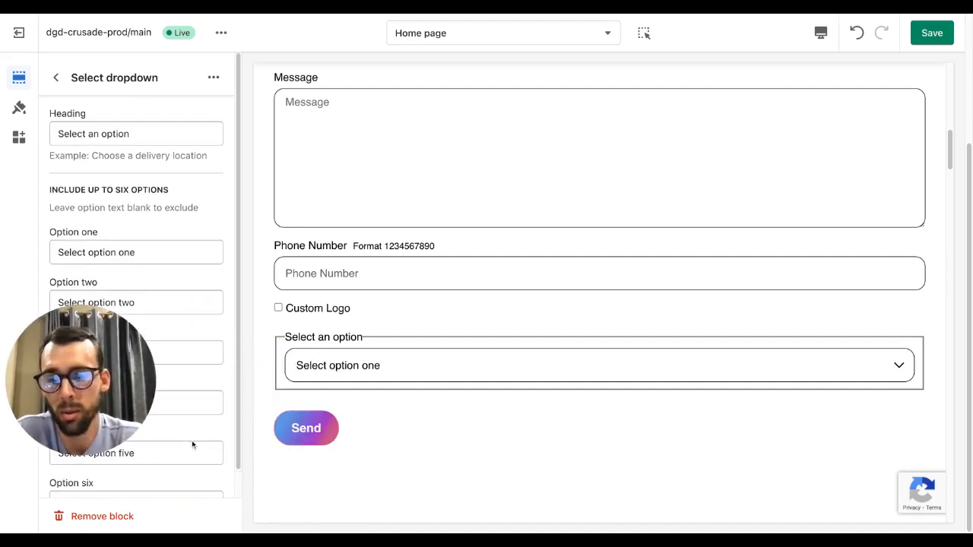
{"action": "scroll", "coordinate": [222, 379], "scroll_direction": "down", "scroll_amount": 1}
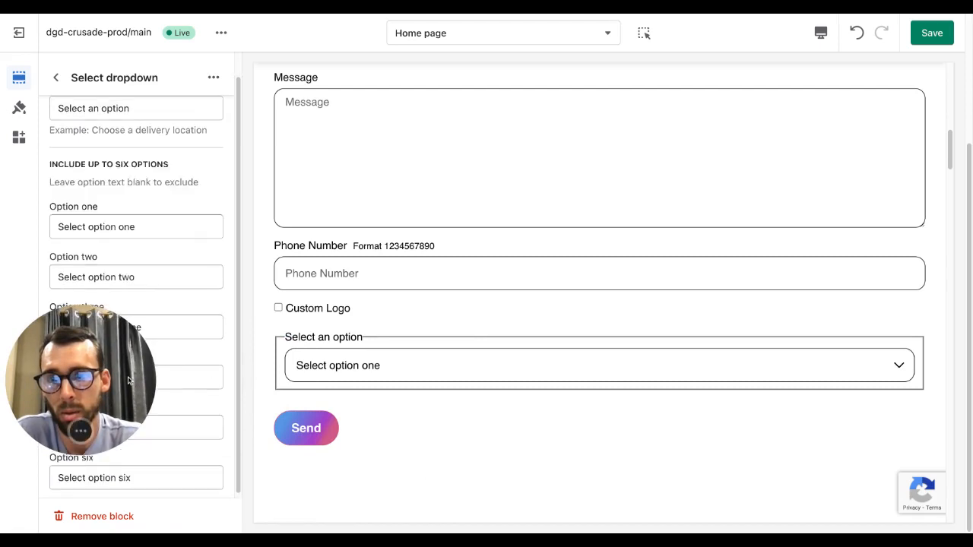
{"action": "scroll", "coordinate": [154, 276], "scroll_direction": "up", "scroll_amount": 1}
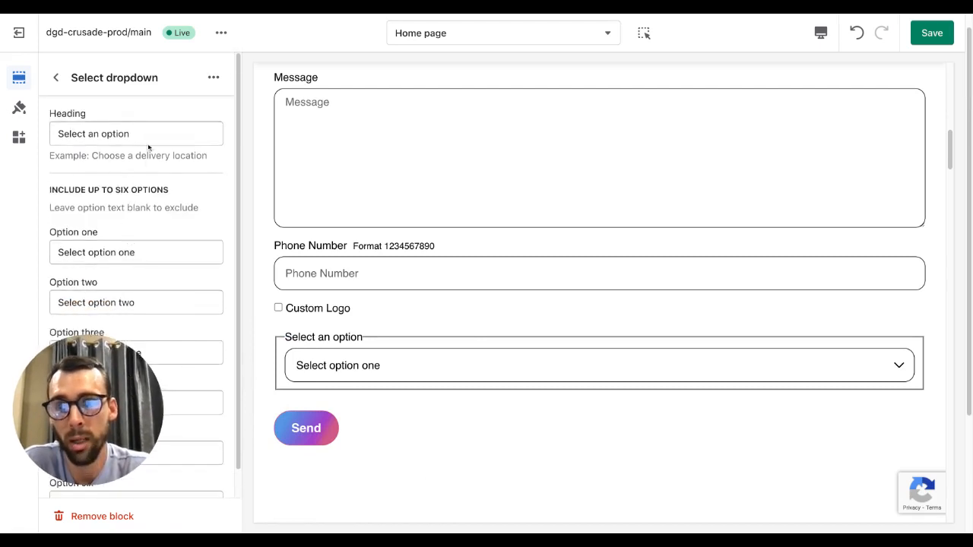
{"action": "mouse_move", "coordinate": [76, 134]}
{"action": "left_mouse_down"}
{"action": "mouse_move", "coordinate": [145, 134]}
{"action": "mouse_move", "coordinate": [57, 130]}
{"action": "left_mouse_up"}
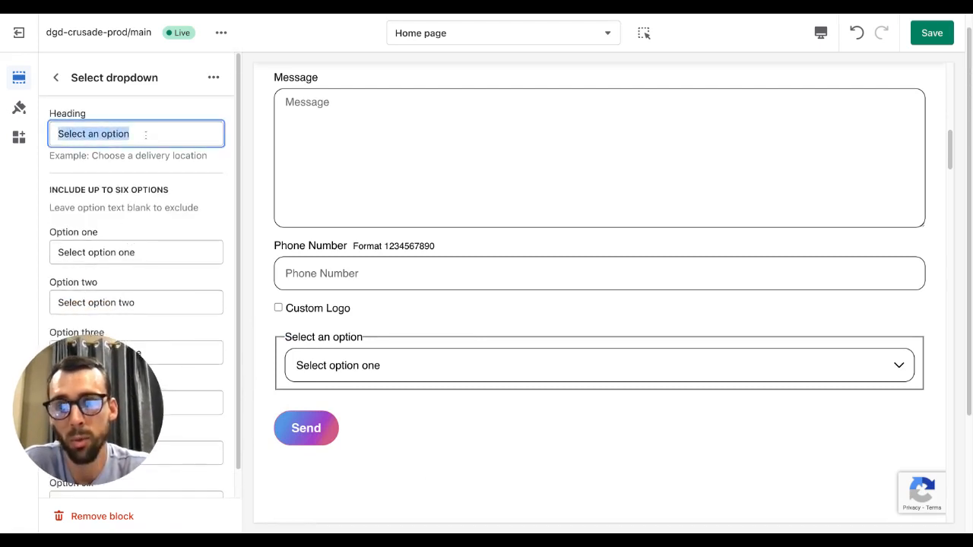
{"action": "left_click", "coordinate": [77, 165]}
{"action": "left_click", "coordinate": [55, 78]}
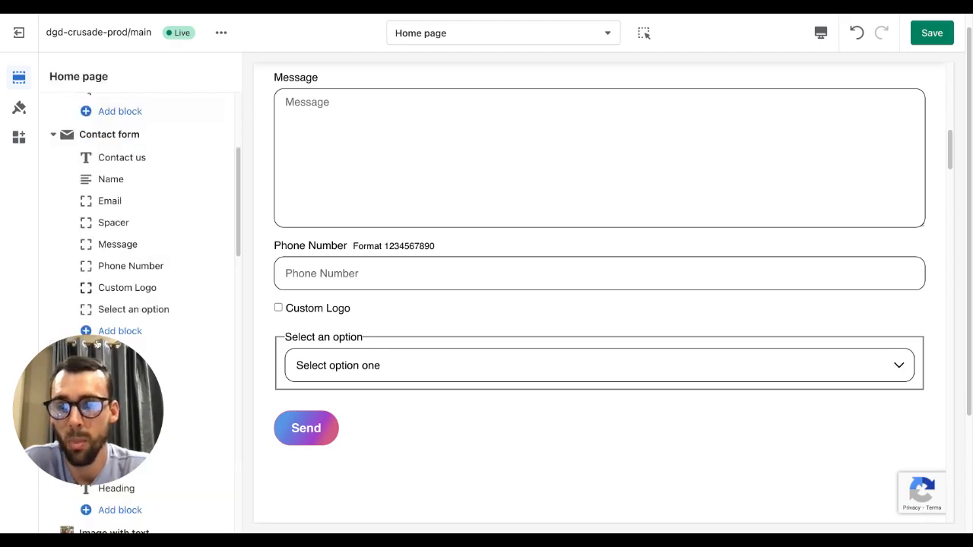
- Add a Radio buttons block to the end of the contact form
{"action": "scroll", "coordinate": [146, 319], "scroll_direction": "down", "scroll_amount": 1}
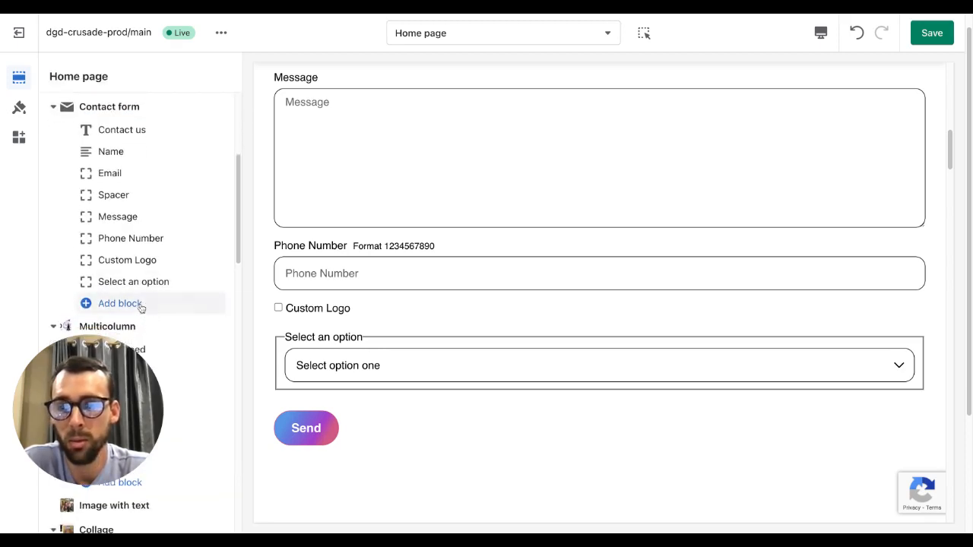
{"action": "left_click", "coordinate": [143, 308]}
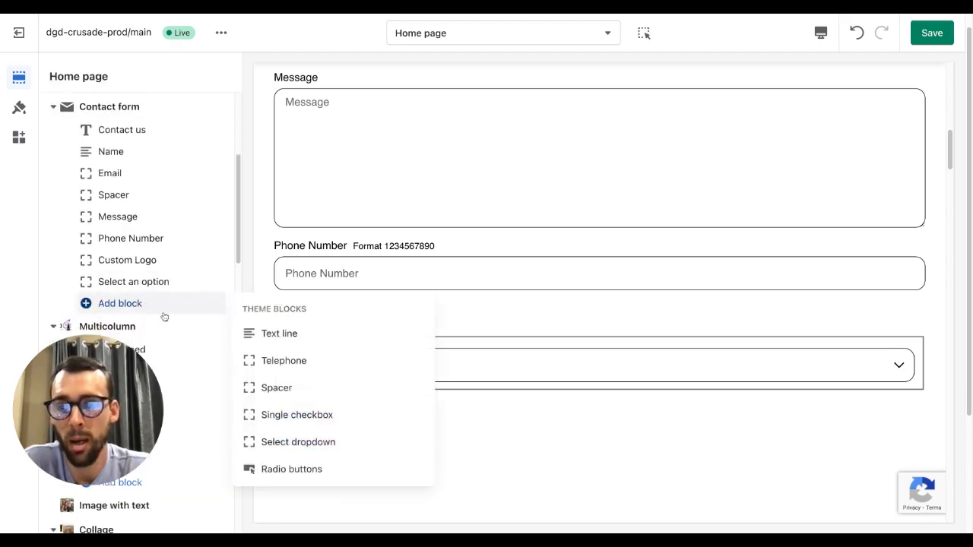
{"action": "left_click", "coordinate": [309, 470]}
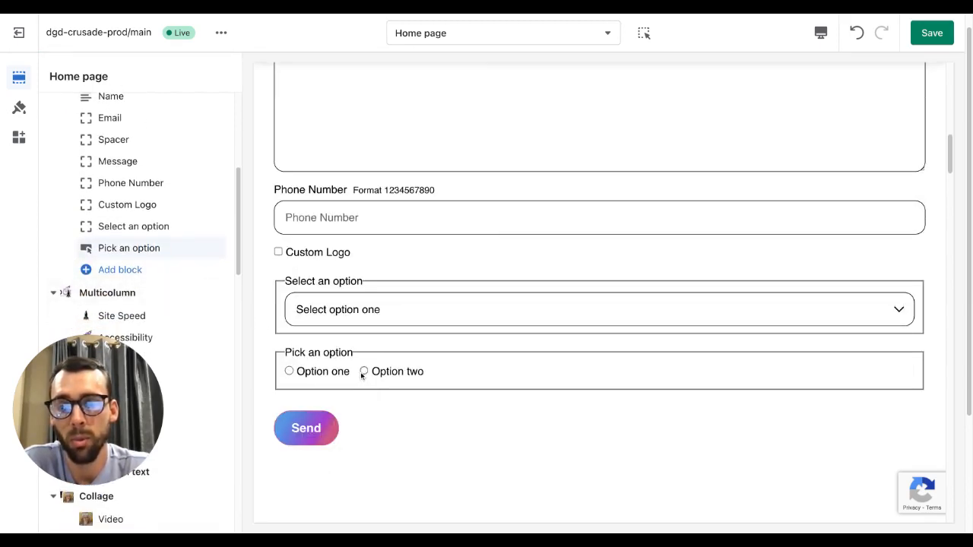
- Inspect the Radio buttons block's heading, Required and option settings, trying both options in the preview
{"action": "left_click", "coordinate": [124, 247]}
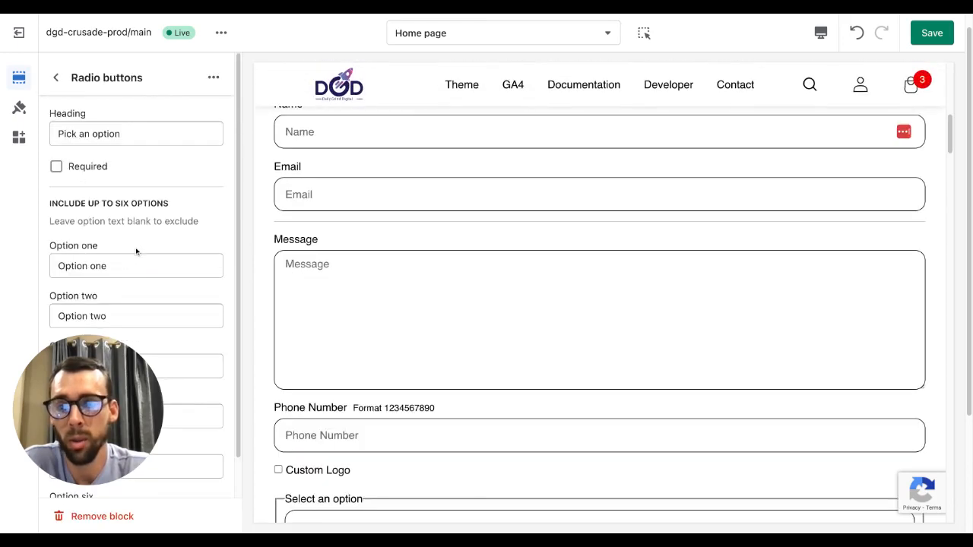
{"action": "scroll", "coordinate": [106, 235], "scroll_direction": "down", "scroll_amount": 1}
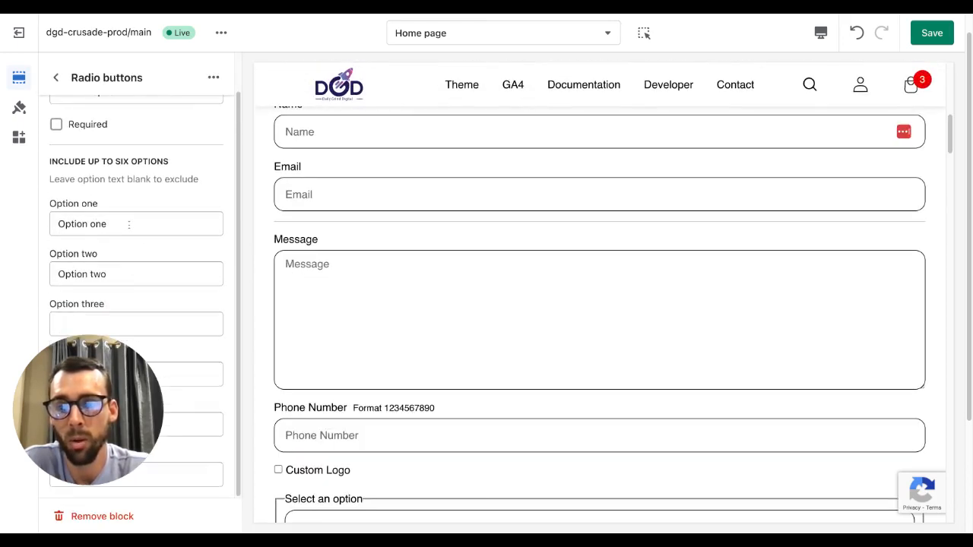
{"action": "scroll", "coordinate": [349, 319], "scroll_direction": "down", "scroll_amount": 3}
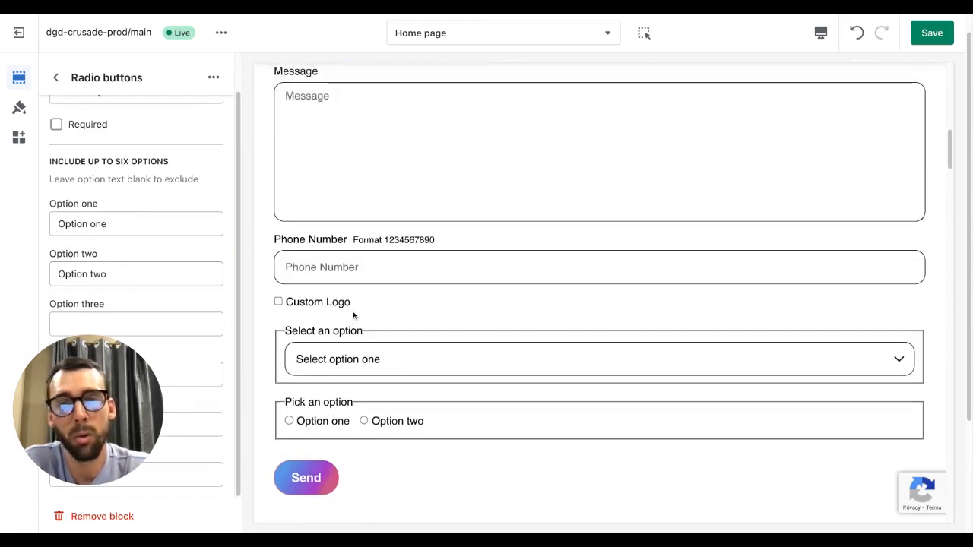
{"action": "left_click", "coordinate": [364, 424]}
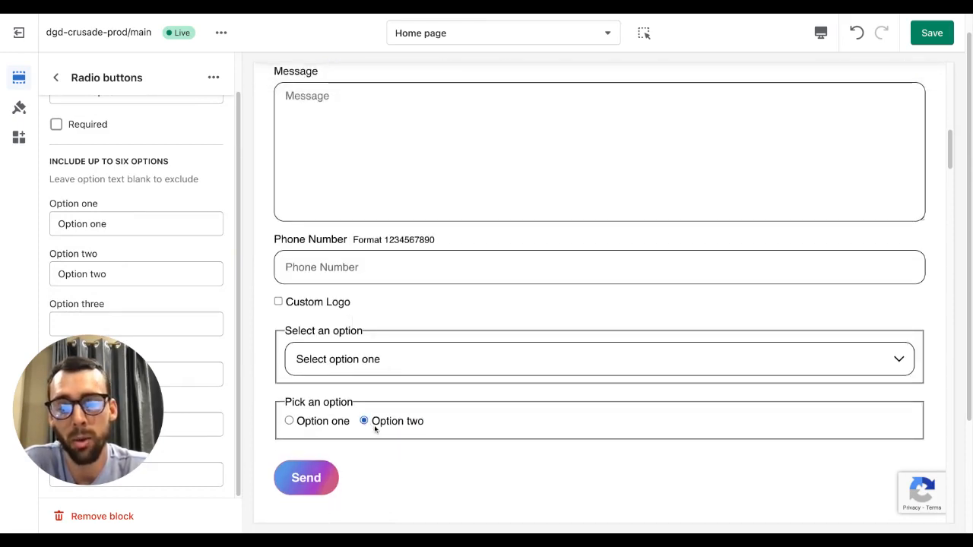
{"action": "left_click", "coordinate": [327, 427]}
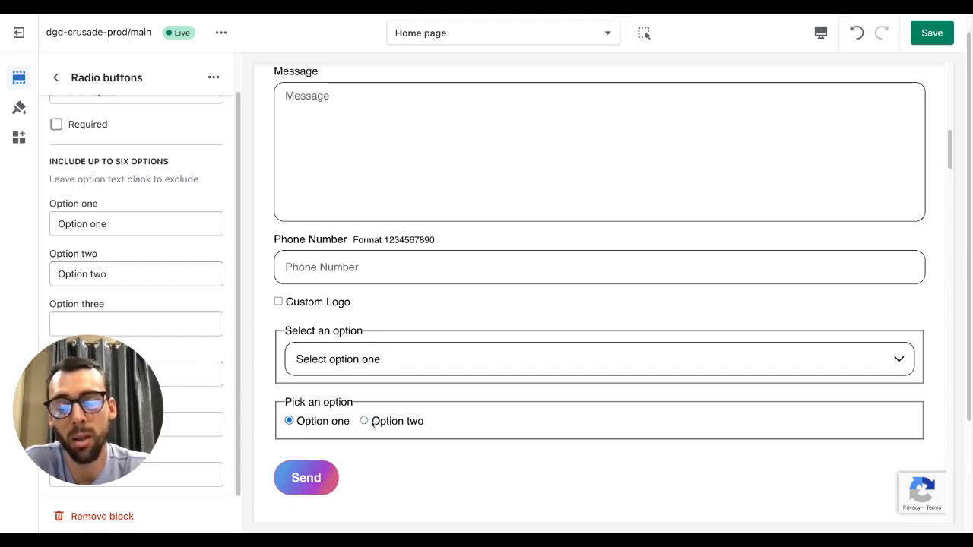
{"action": "left_click", "coordinate": [371, 423]}
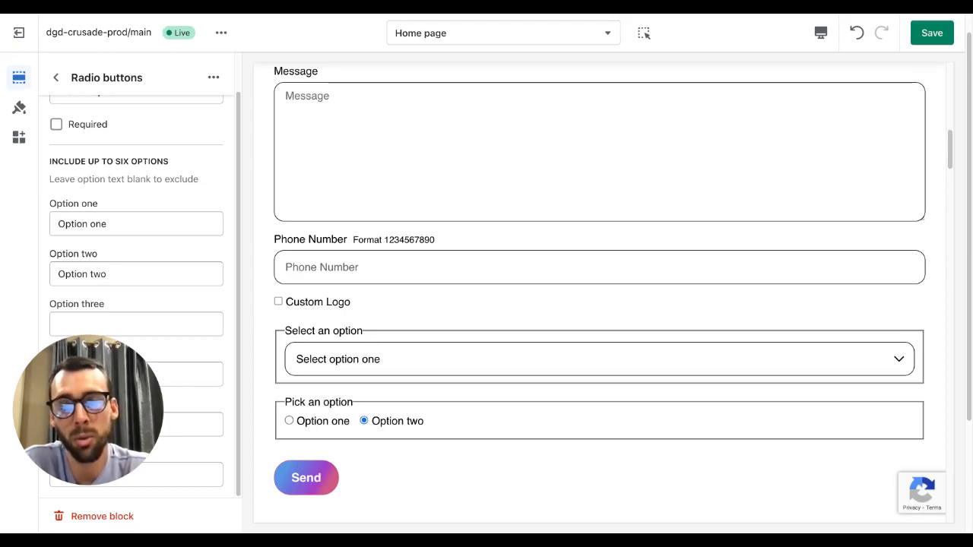
{"action": "scroll", "coordinate": [440, 421], "scroll_direction": "down", "scroll_amount": 1}
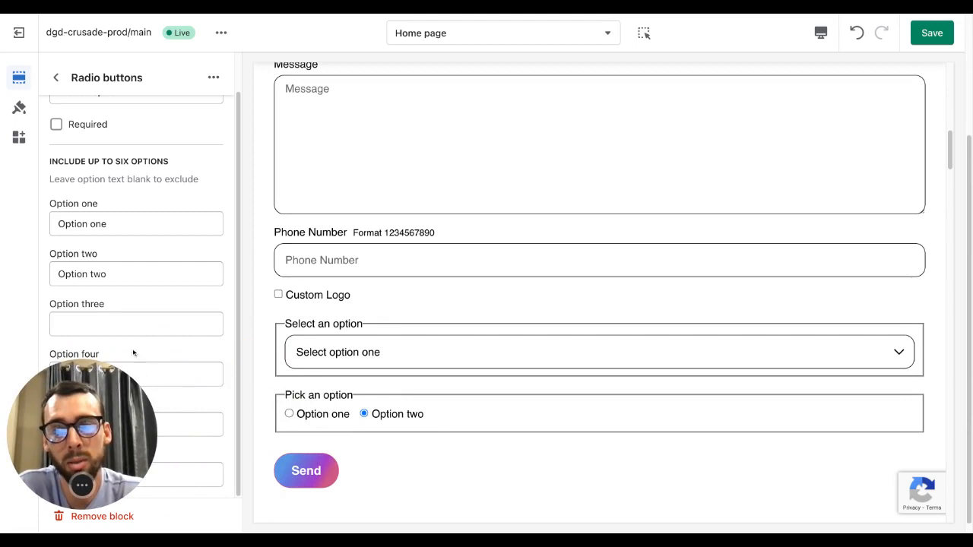
{"action": "scroll", "coordinate": [79, 151], "scroll_direction": "up", "scroll_amount": 1}
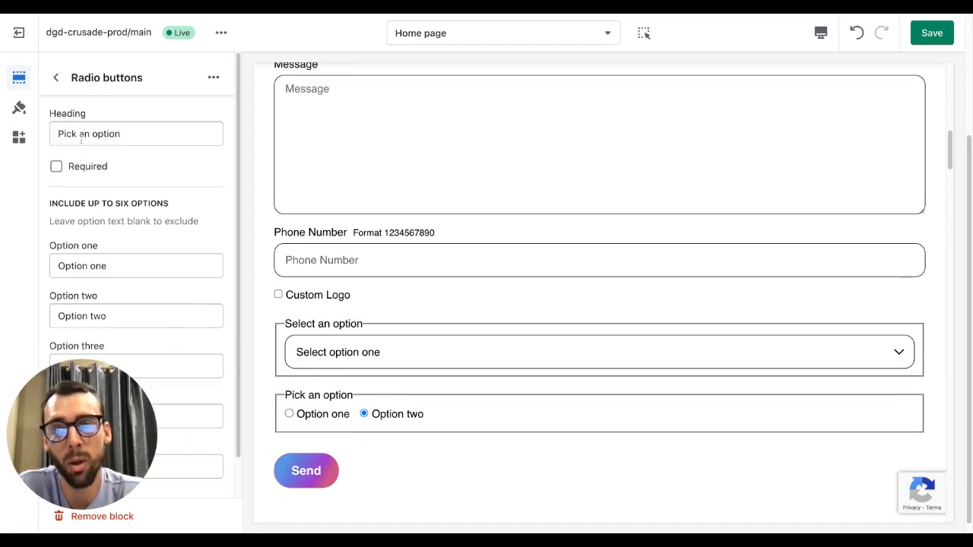
{"action": "left_click", "coordinate": [55, 77]}
{"action": "scroll", "coordinate": [134, 272], "scroll_direction": "up", "scroll_amount": 2}
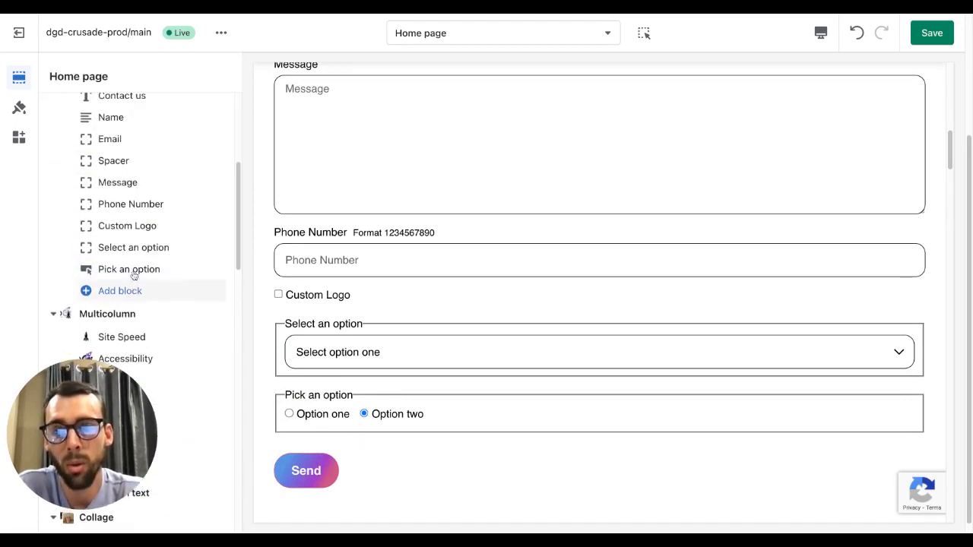
{"action": "left_click", "coordinate": [128, 320]}
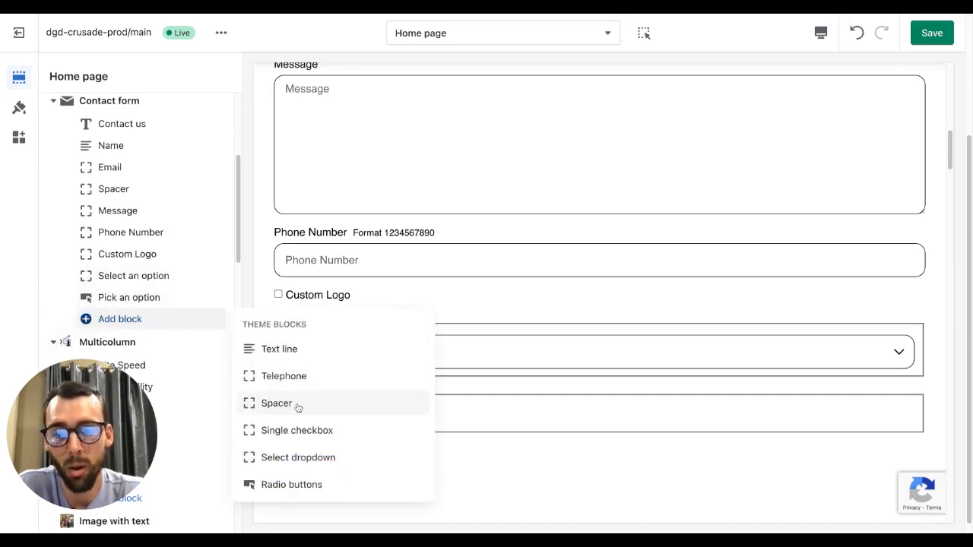
{"action": "left_click", "coordinate": [50, 246]}
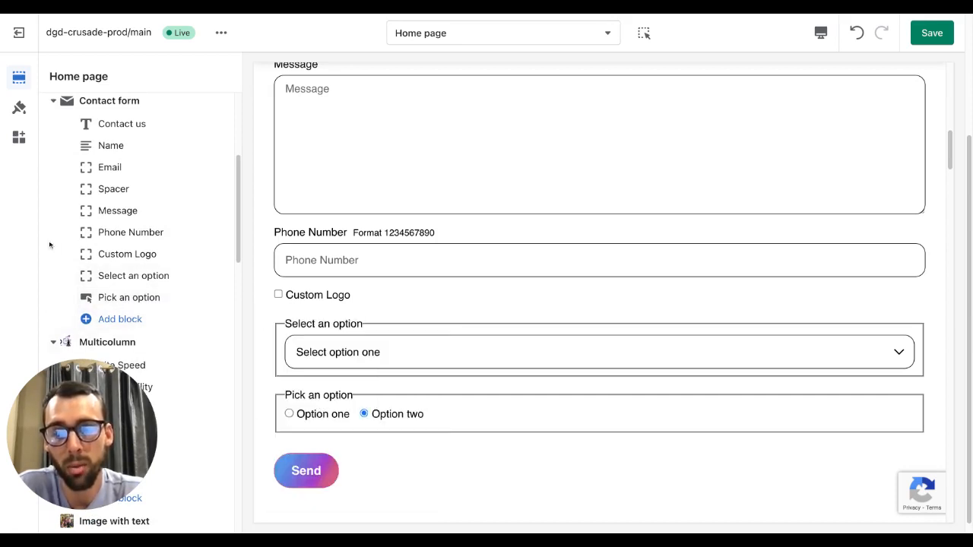
{"action": "scroll", "coordinate": [137, 243], "scroll_direction": "up", "scroll_amount": 1}
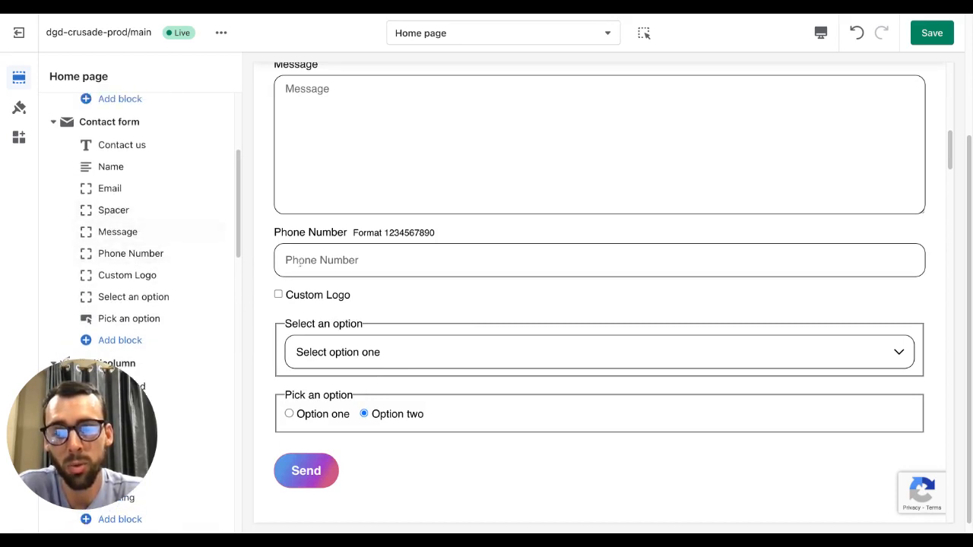
{"action": "scroll", "coordinate": [342, 291], "scroll_direction": "up", "scroll_amount": 1}
{"action": "scroll", "coordinate": [341, 292], "scroll_direction": "up", "scroll_amount": 3}
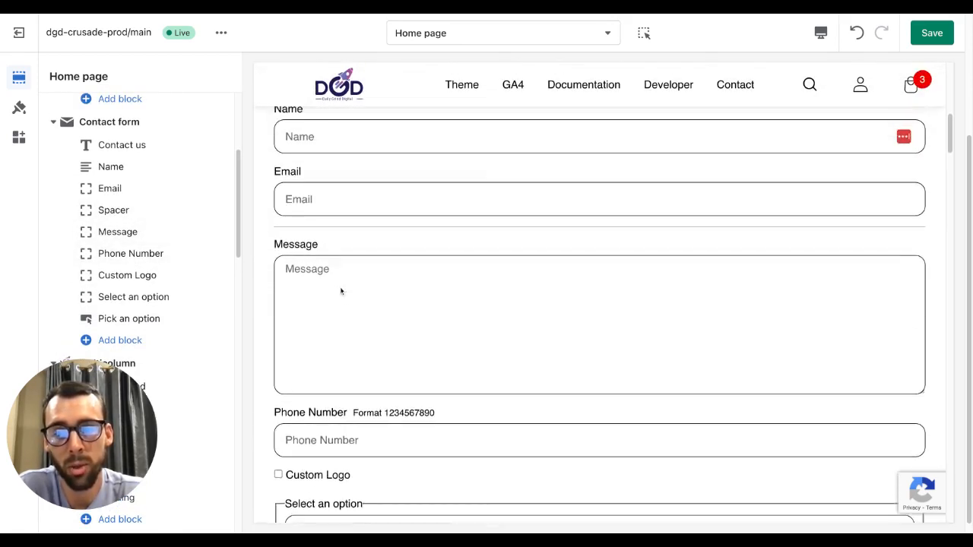